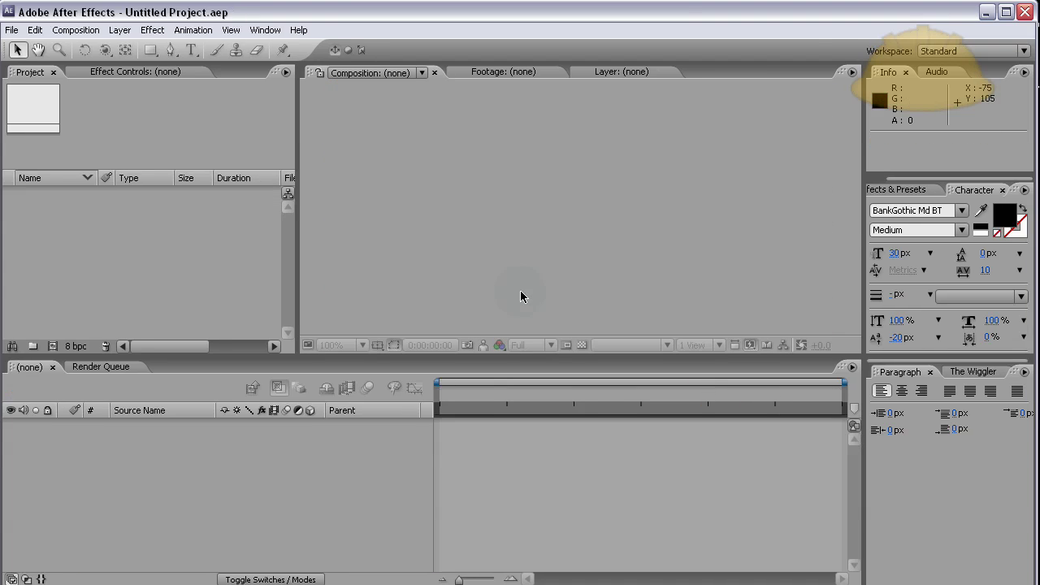
# Create composition Comp 1 at 612 × 343, 29.97 fps, 30 seconds long.
pyautogui.click(76, 30)
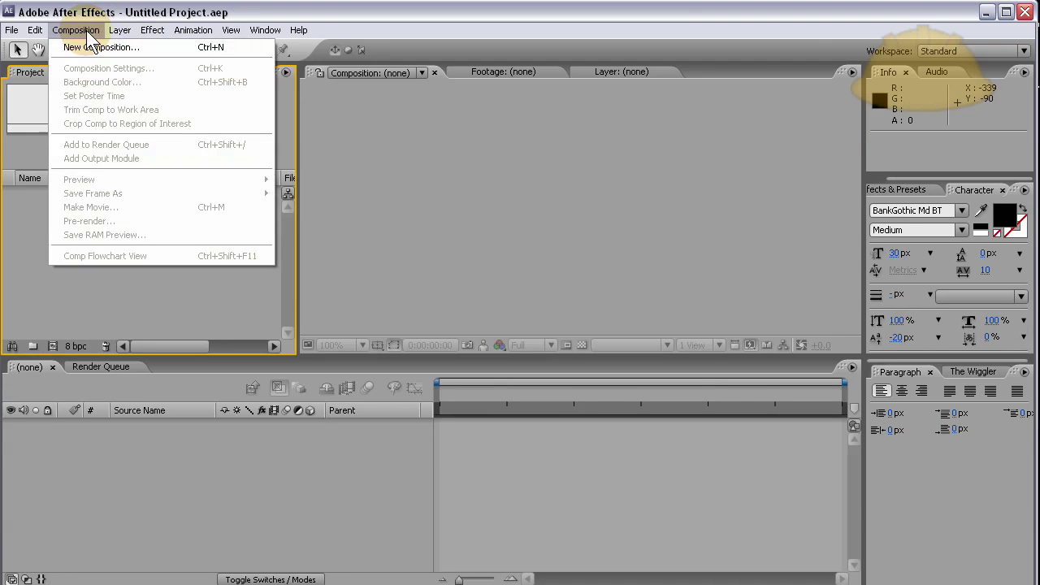
pyautogui.click(108, 47)
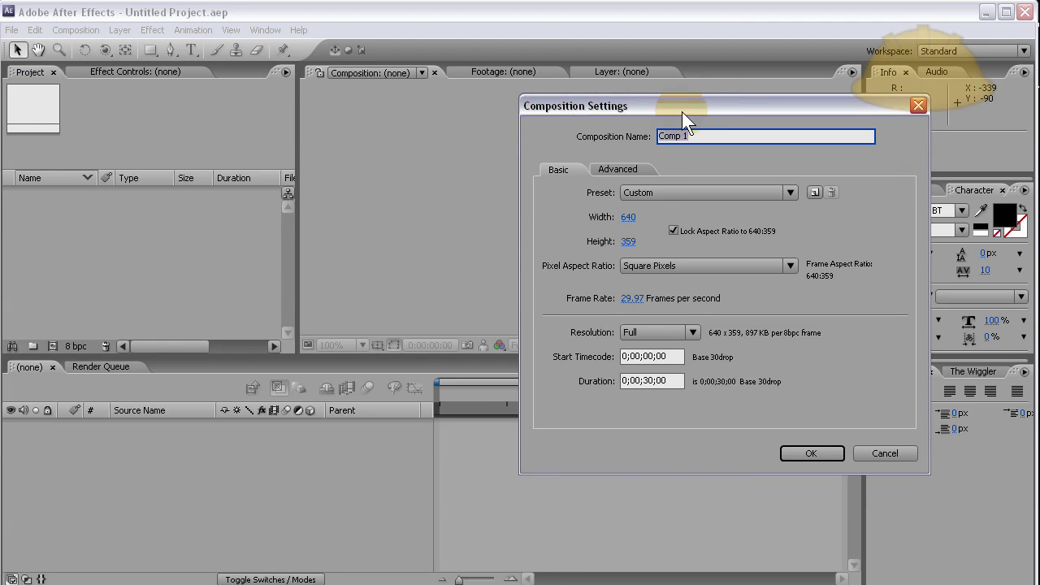
pyautogui.click(737, 137)
pyautogui.moveTo(631, 221); pyautogui.dragTo(615, 221)
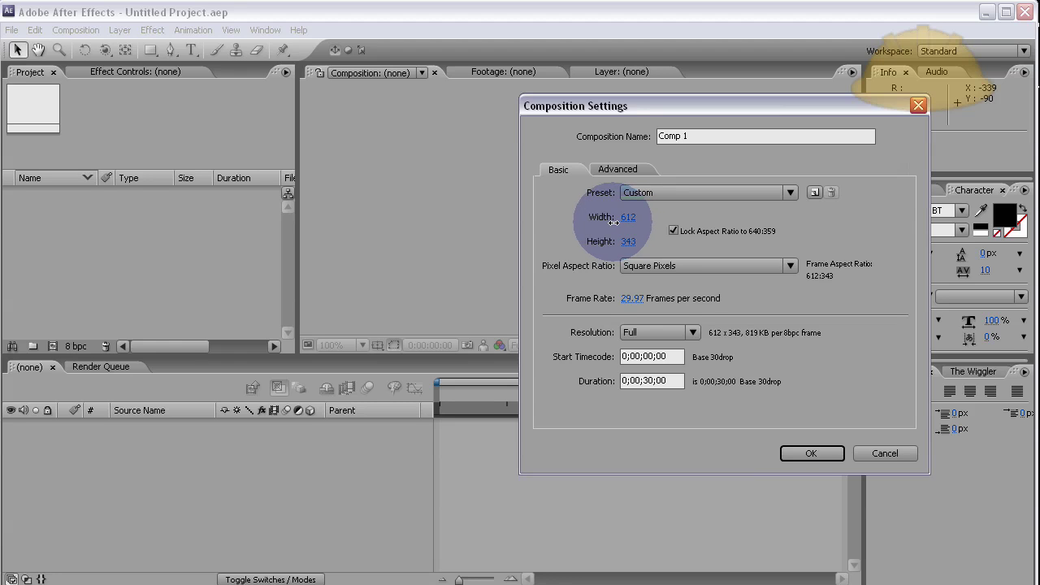
pyautogui.click(813, 454)
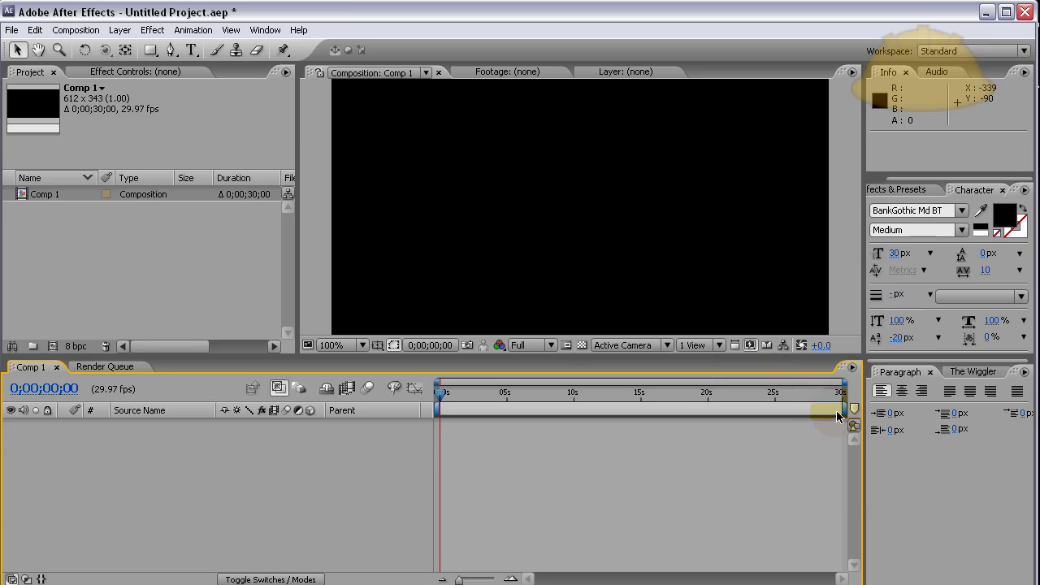
# Trim Comp 1's work area so it ends at 0;00;10;01.
pyautogui.moveTo(844, 410); pyautogui.dragTo(576, 415)
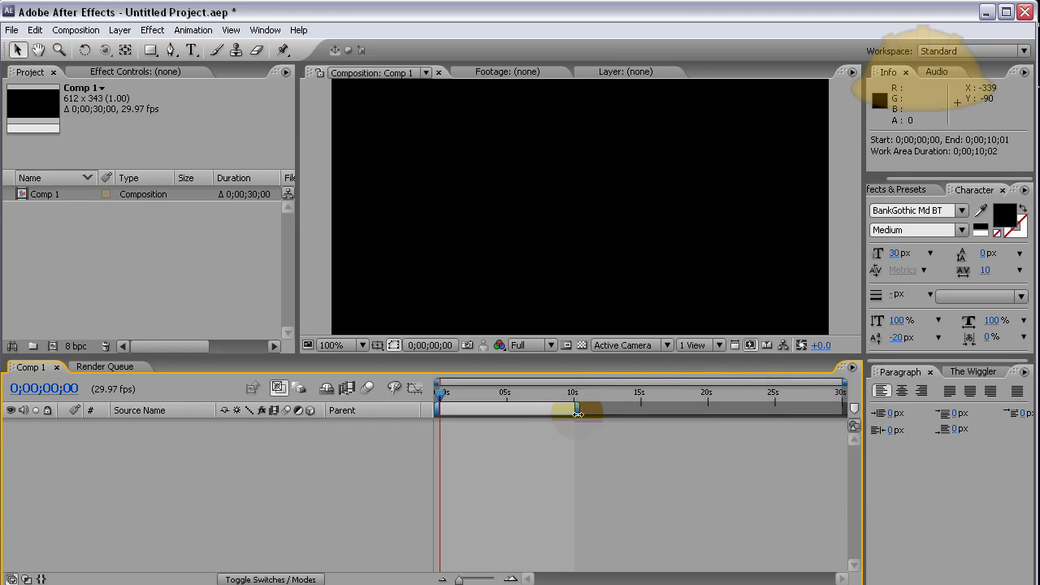
pyautogui.click(575, 412)
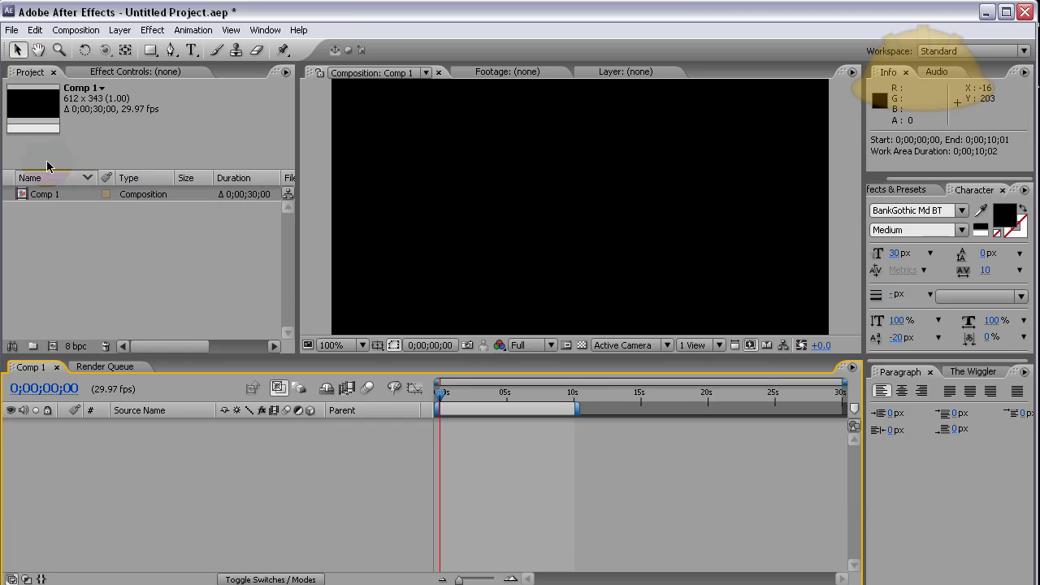
pyautogui.click(12, 32)
# Import brickTextureMap.jpg and waterTextureMap.jpg together, then select them in the Project panel.
pyautogui.moveTo(49, 226)
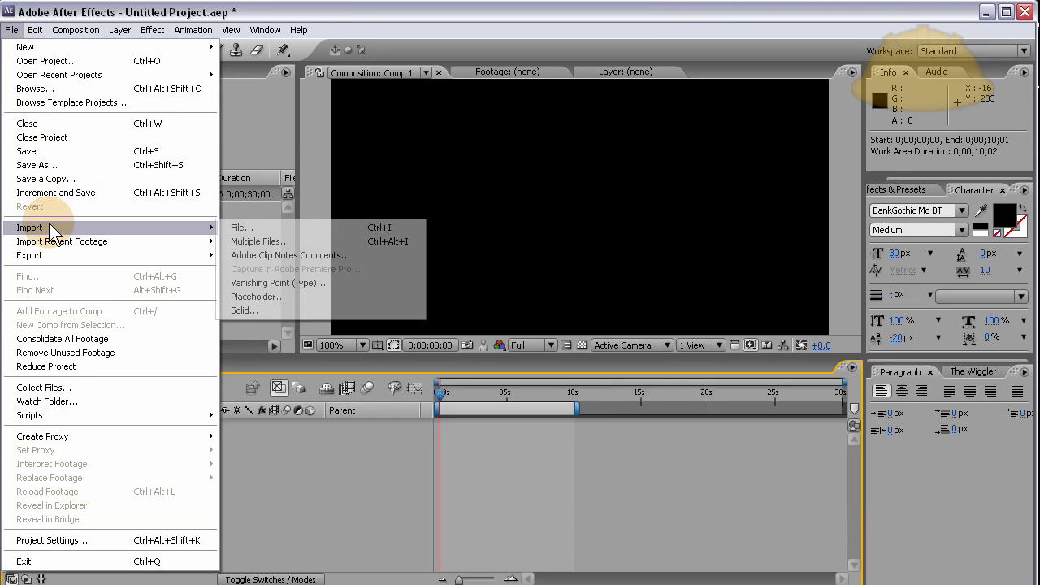
pyautogui.click(265, 242)
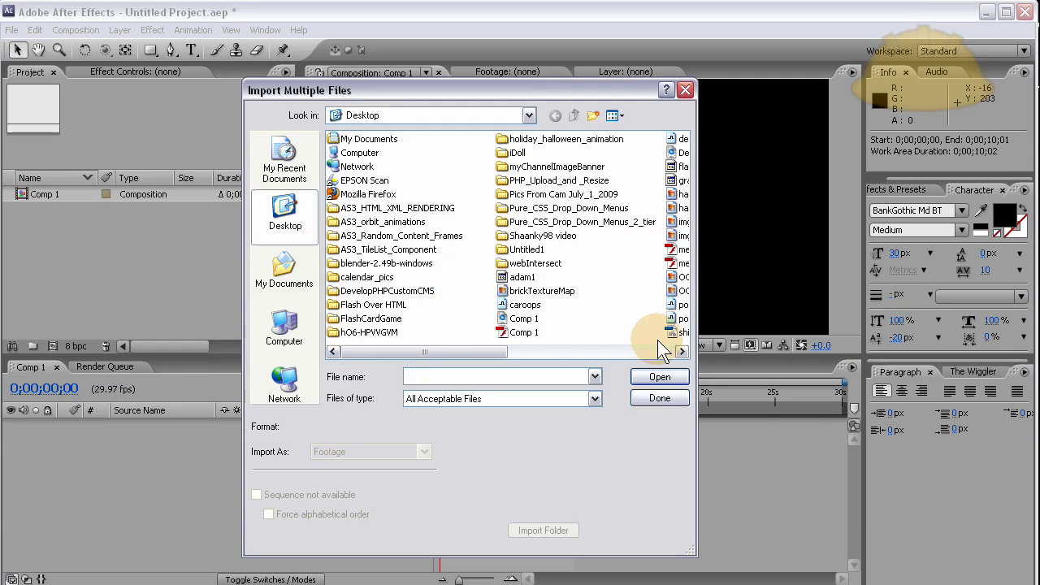
pyautogui.click(540, 290)
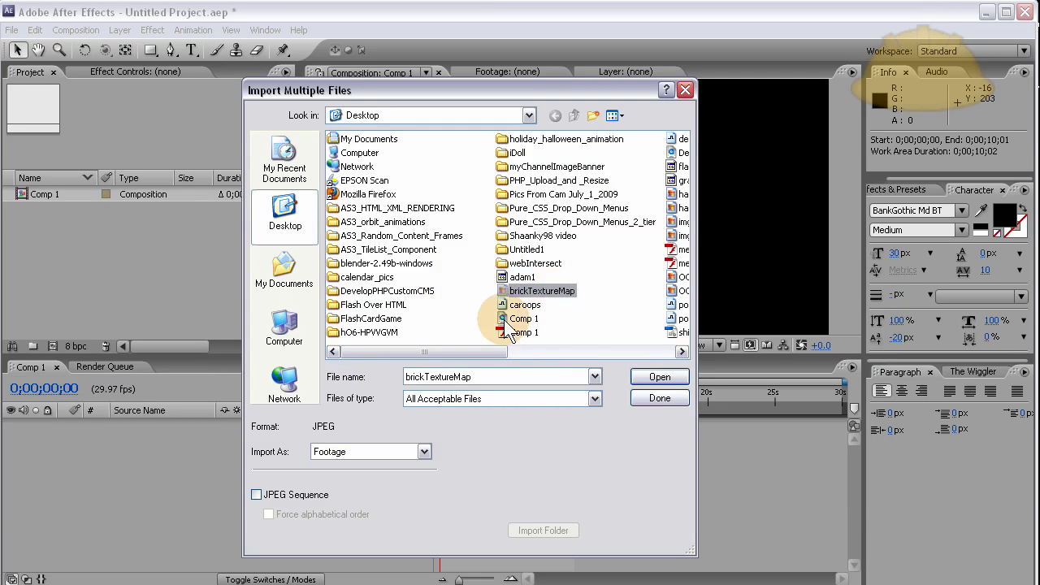
pyautogui.moveTo(483, 350); pyautogui.dragTo(673, 350)
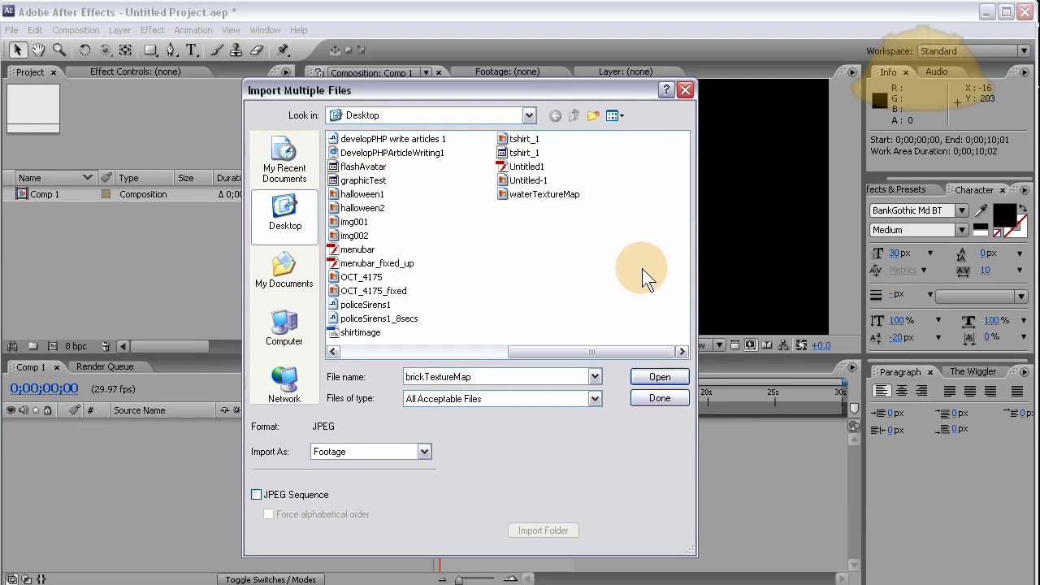
pyautogui.keyDown('ctrl'); pyautogui.click(555, 195); pyautogui.keyUp('ctrl')
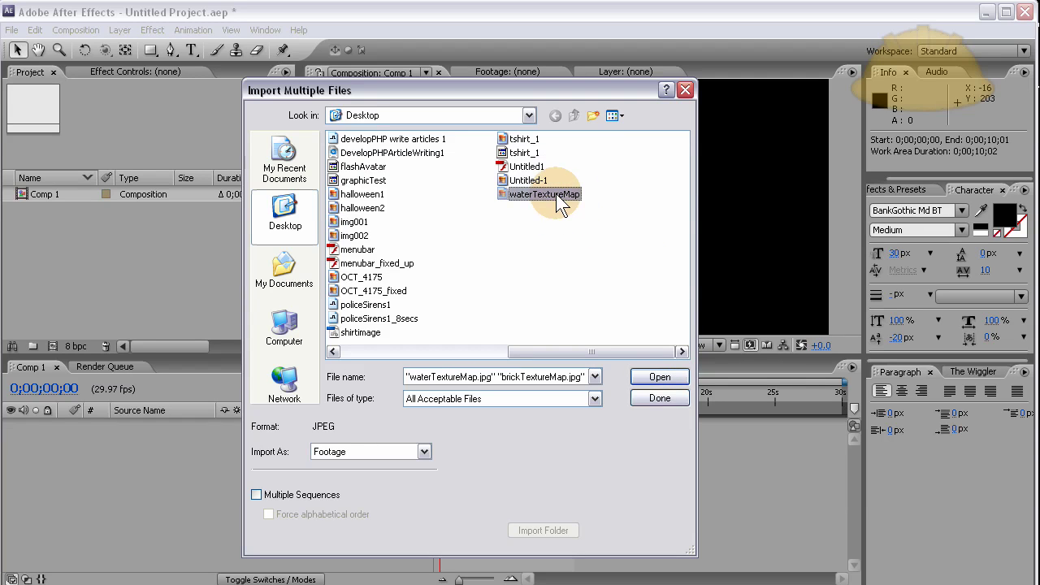
pyautogui.click(659, 378)
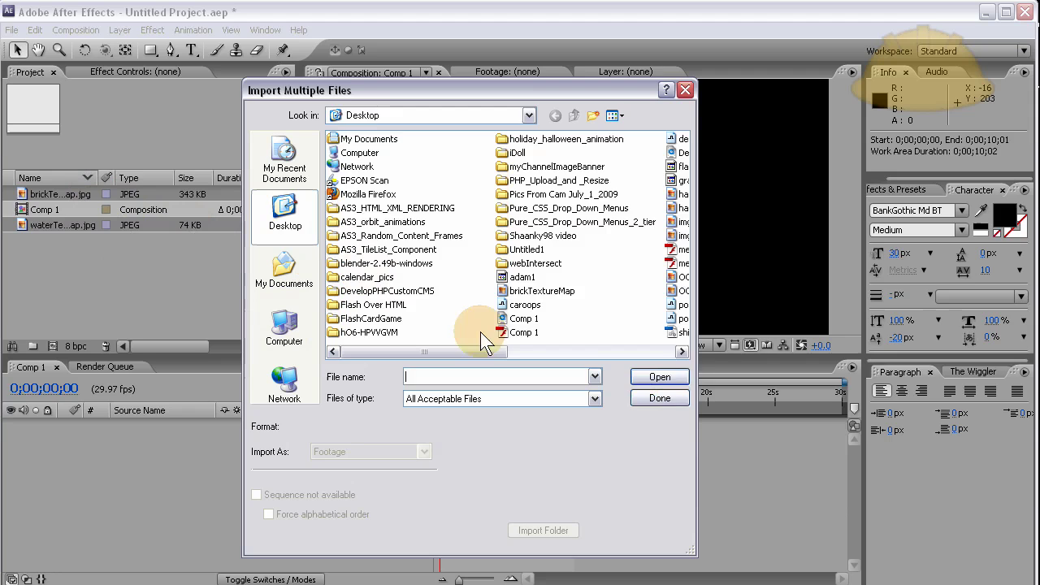
pyautogui.click(657, 399)
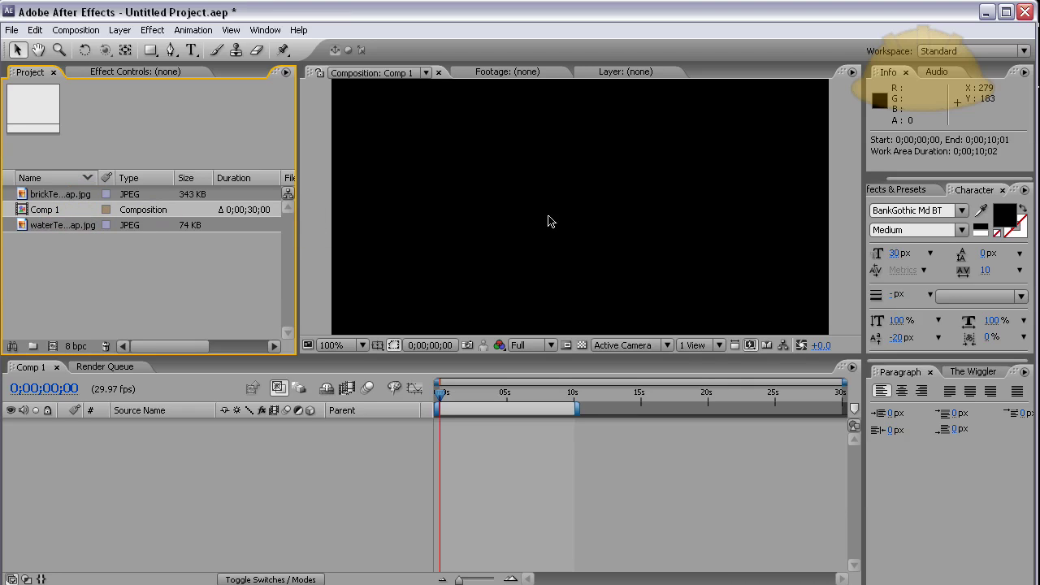
pyautogui.click(79, 213)
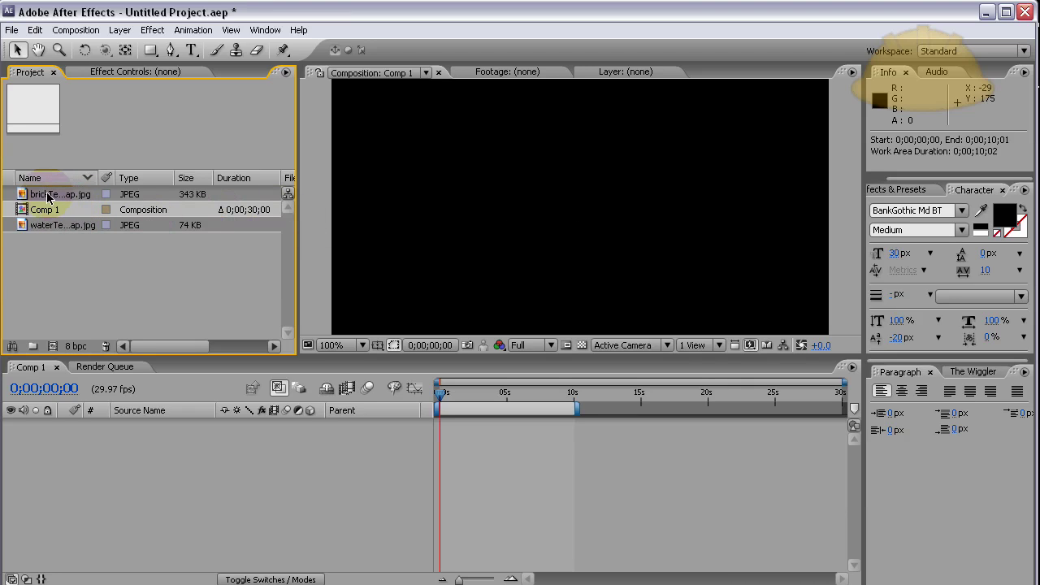
# Add both texture images to Comp 1, brick above water, and make each a 3D layer.
pyautogui.moveTo(45, 195); pyautogui.dragTo(578, 204)
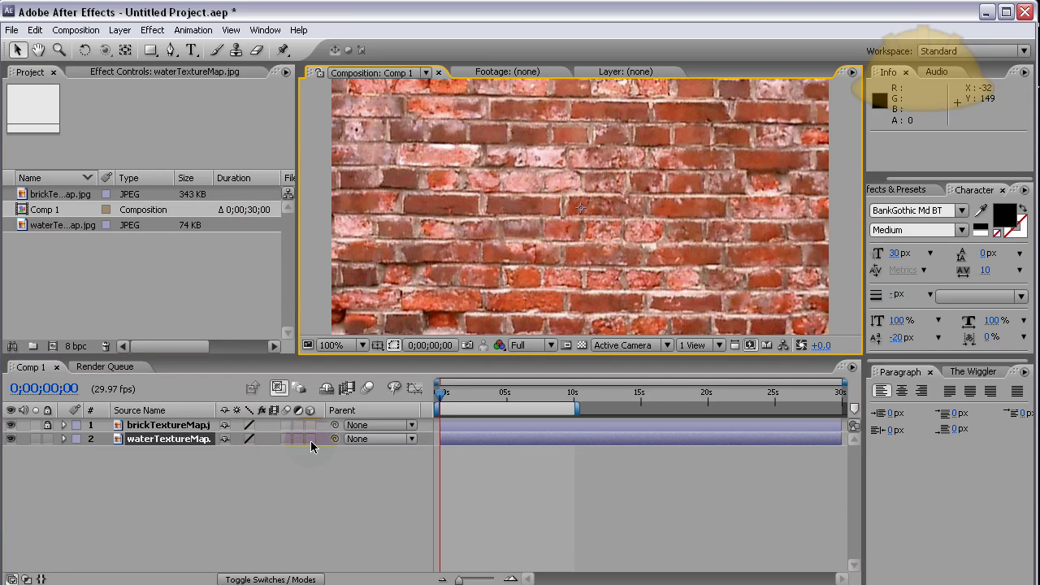
pyautogui.click(310, 439)
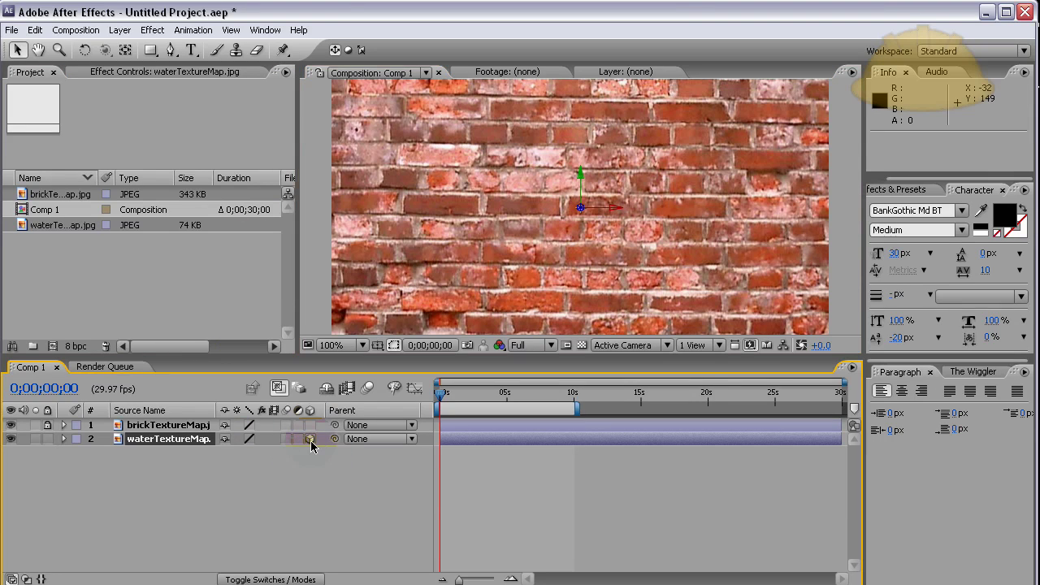
pyautogui.click(311, 426)
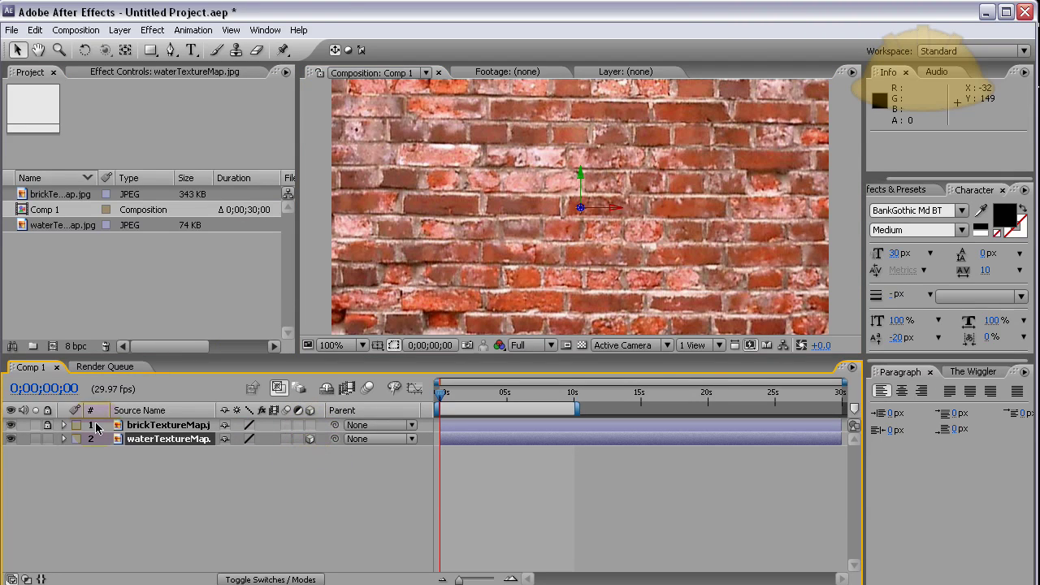
pyautogui.click(35, 425)
pyautogui.click(47, 424)
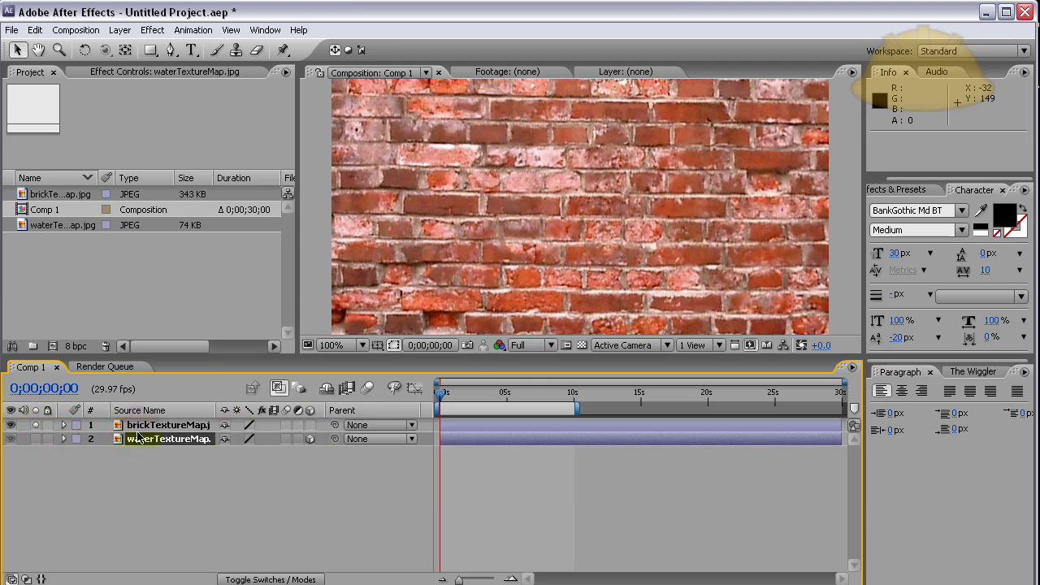
pyautogui.click(310, 426)
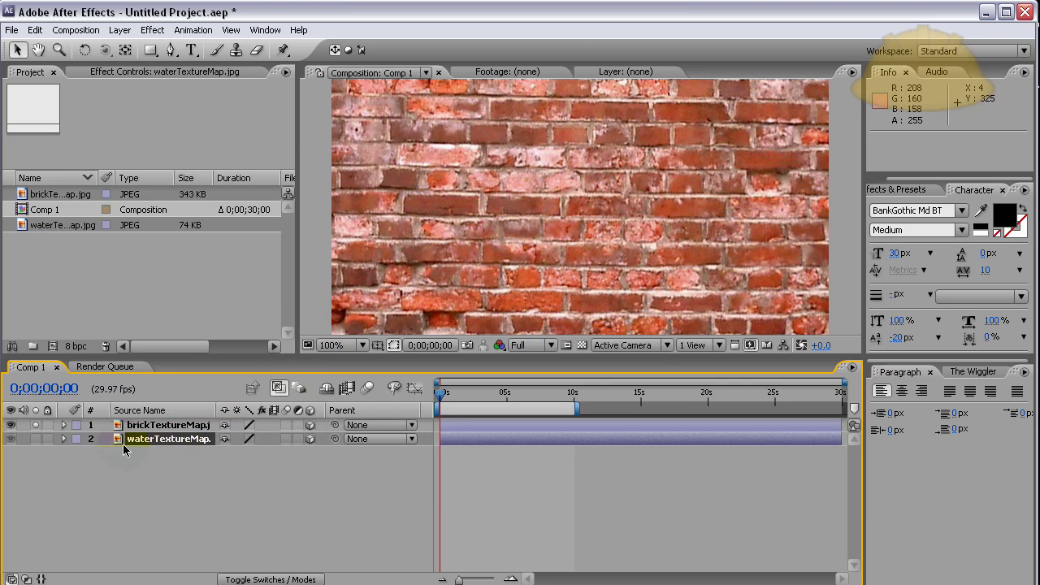
# Lock and hide the brick texture layer.
pyautogui.click(47, 425)
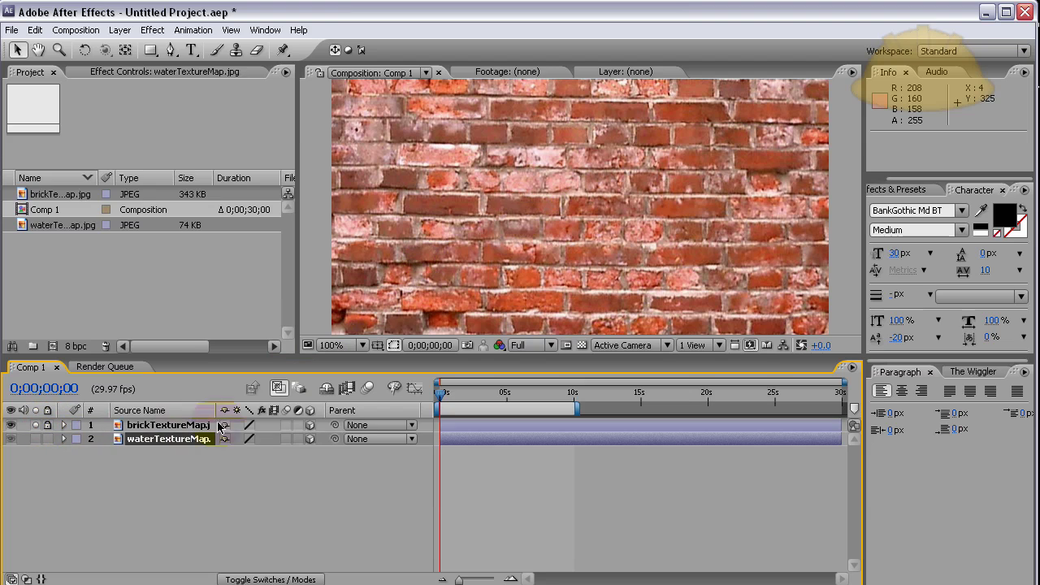
pyautogui.click(460, 232)
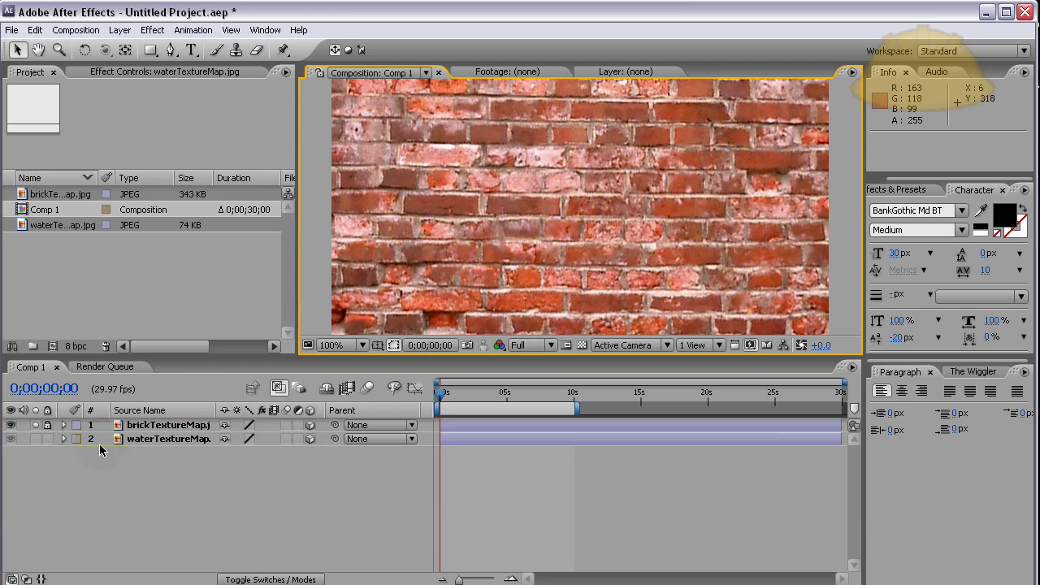
pyautogui.click(10, 425)
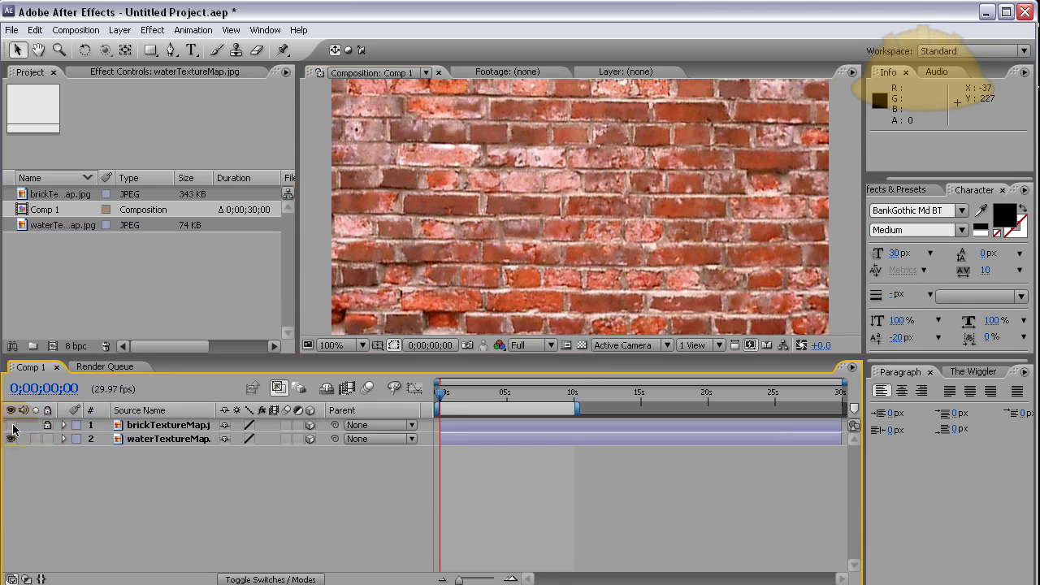
# Push the water texture layer back in depth to position 306, 171.5, -254.
pyautogui.click(445, 225)
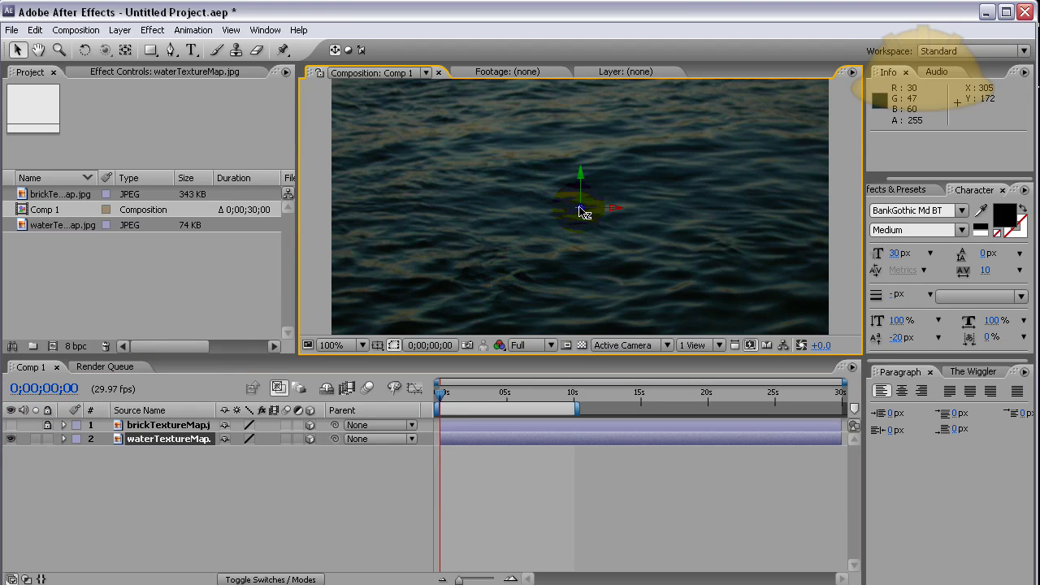
pyautogui.moveTo(580, 210); pyautogui.dragTo(749, 200)
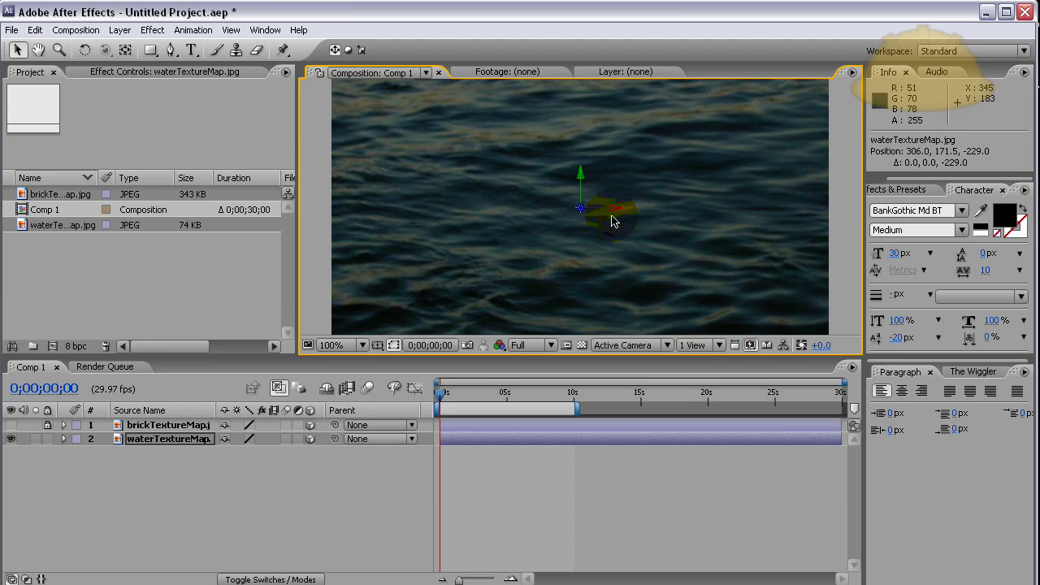
pyautogui.moveTo(587, 214); pyautogui.dragTo(606, 215)
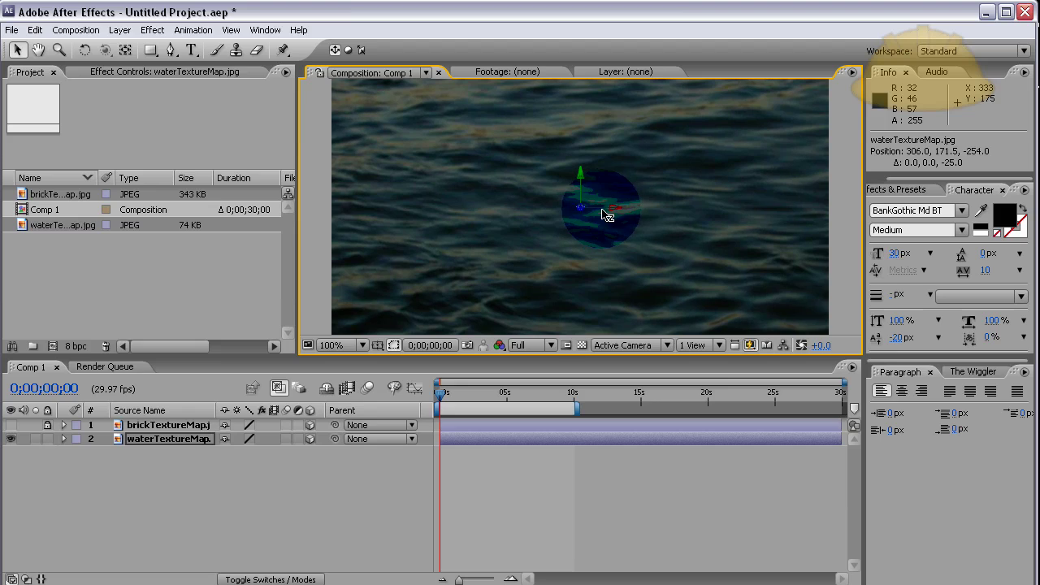
# Open the water layer's Transform properties and fade its Opacity to 31%.
pyautogui.click(46, 438)
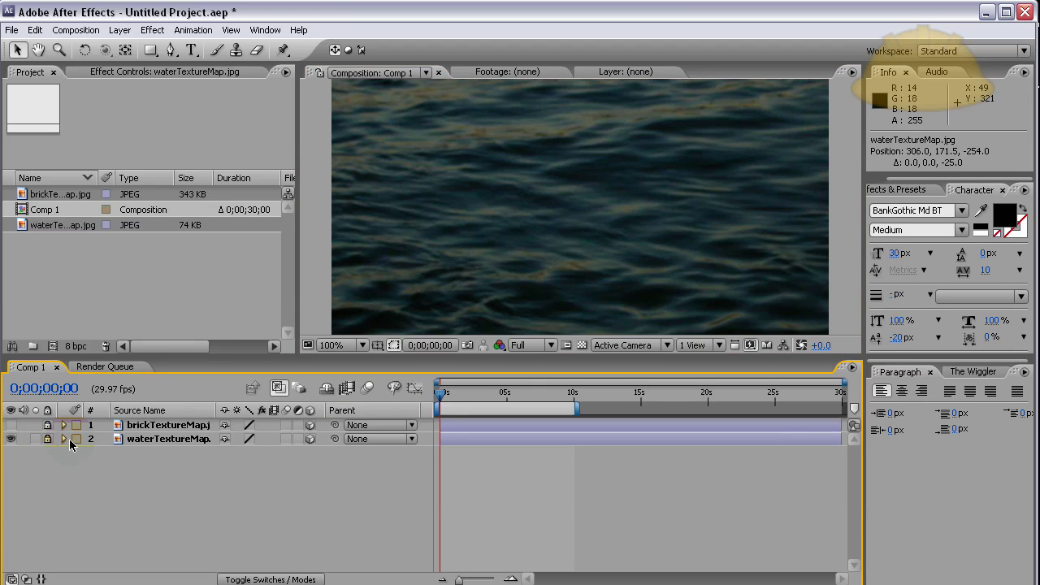
pyautogui.click(64, 439)
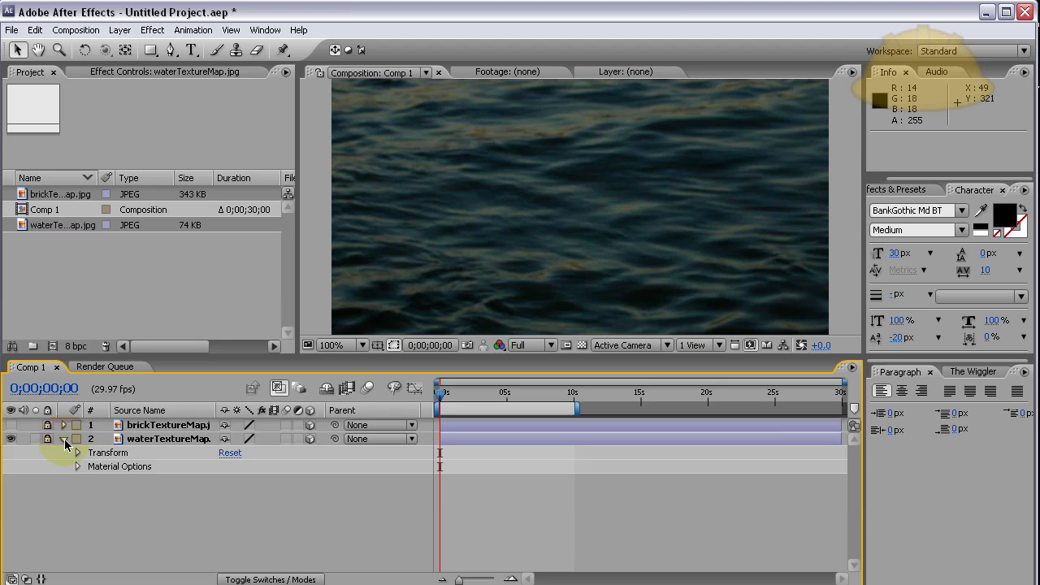
pyautogui.click(78, 453)
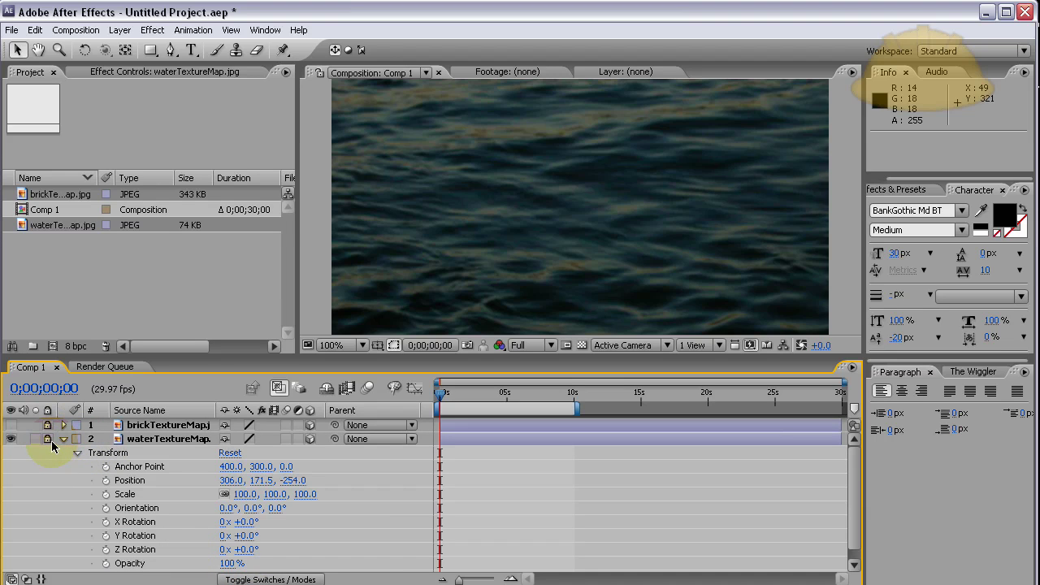
pyautogui.click(49, 440)
pyautogui.moveTo(228, 566); pyautogui.dragTo(179, 566)
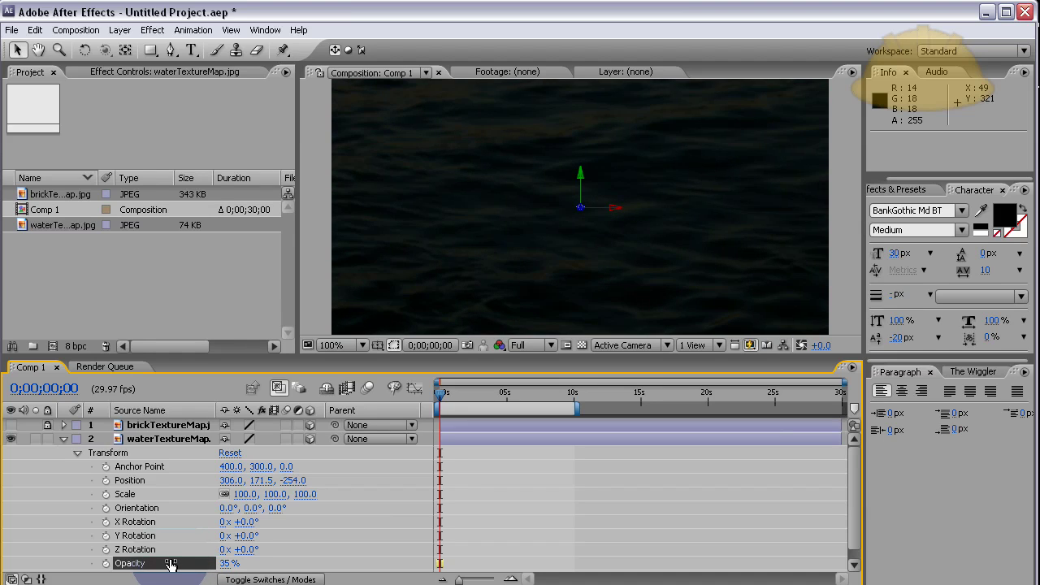
# Make the brick wall layer visible again and re-lock the water layer.
pyautogui.click(12, 424)
pyautogui.click(441, 232)
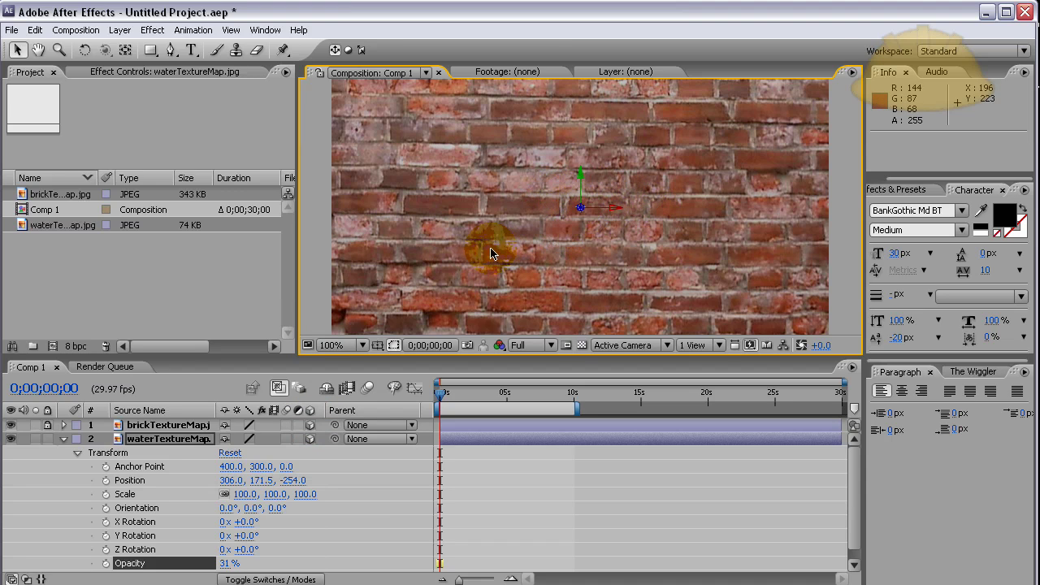
pyautogui.click(47, 439)
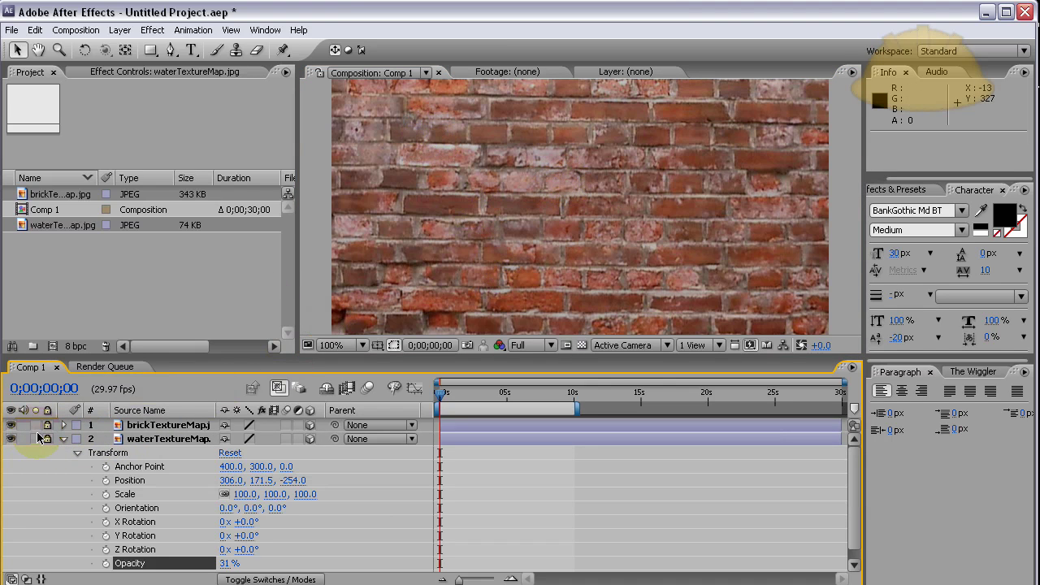
# Add a 'Produced By' text layer near the top-left of the wall.
pyautogui.click(64, 439)
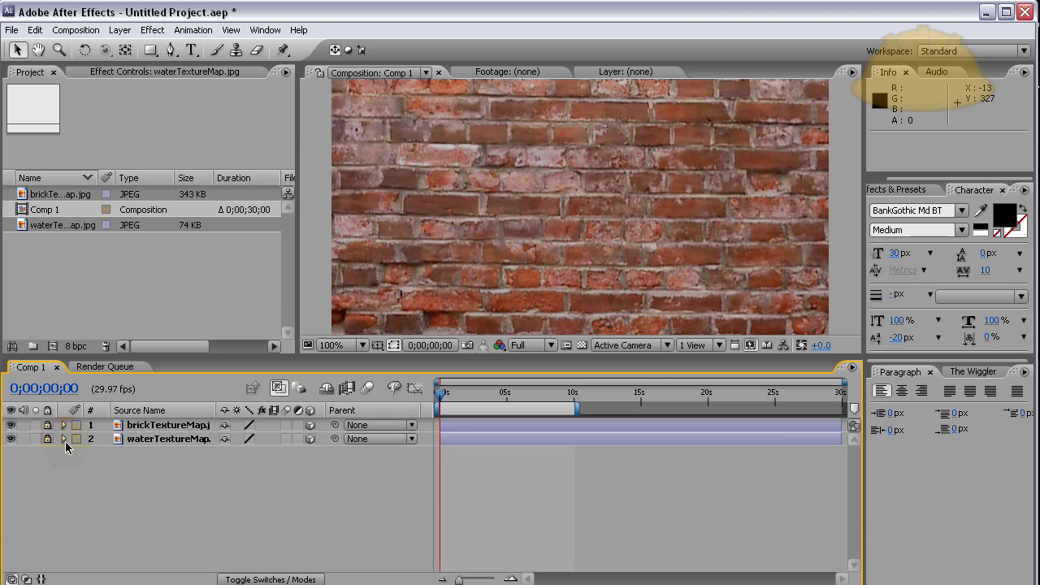
pyautogui.click(191, 50)
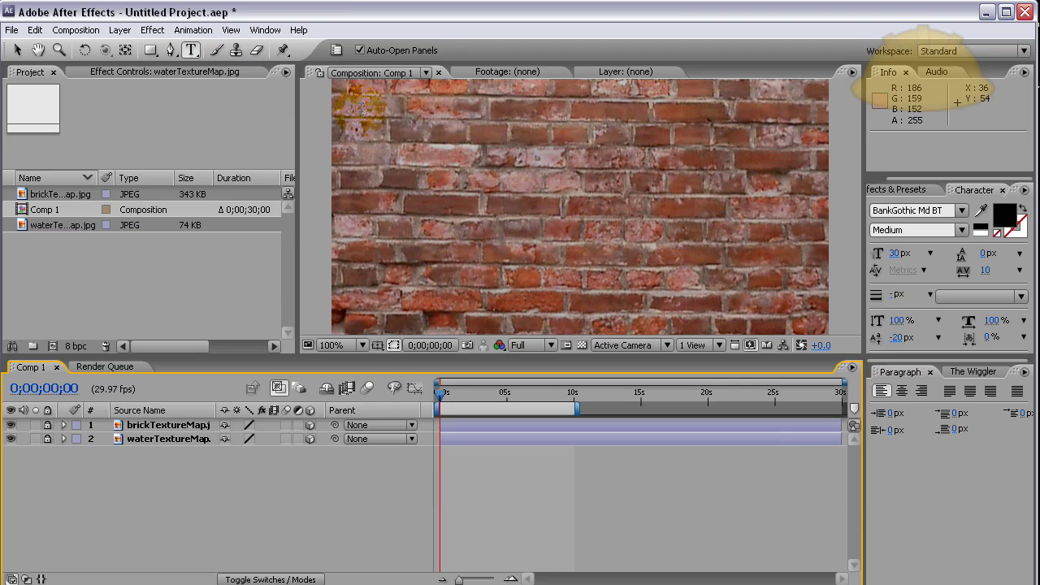
pyautogui.click(356, 121)
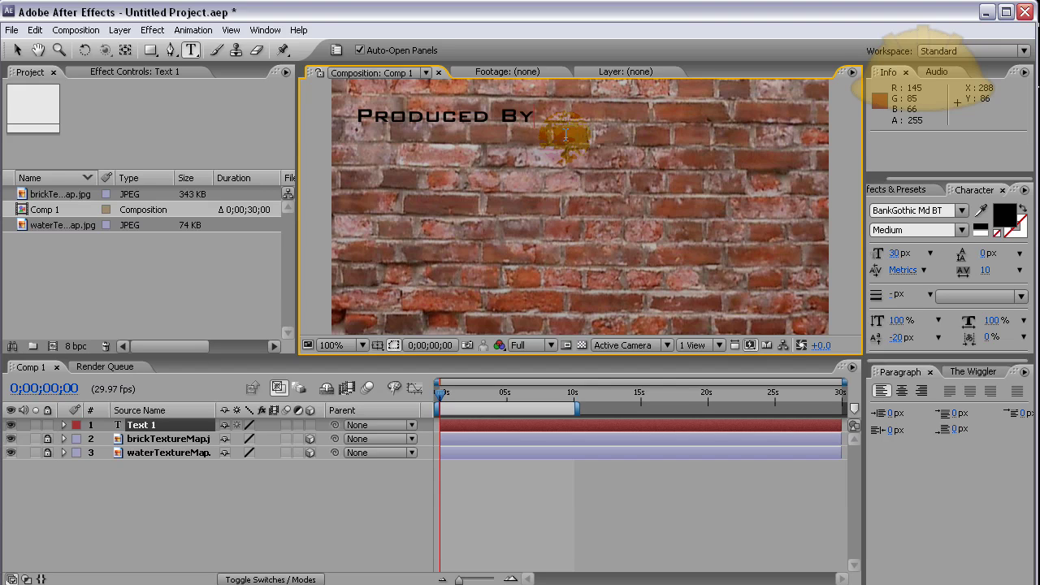
pyautogui.click(24, 52)
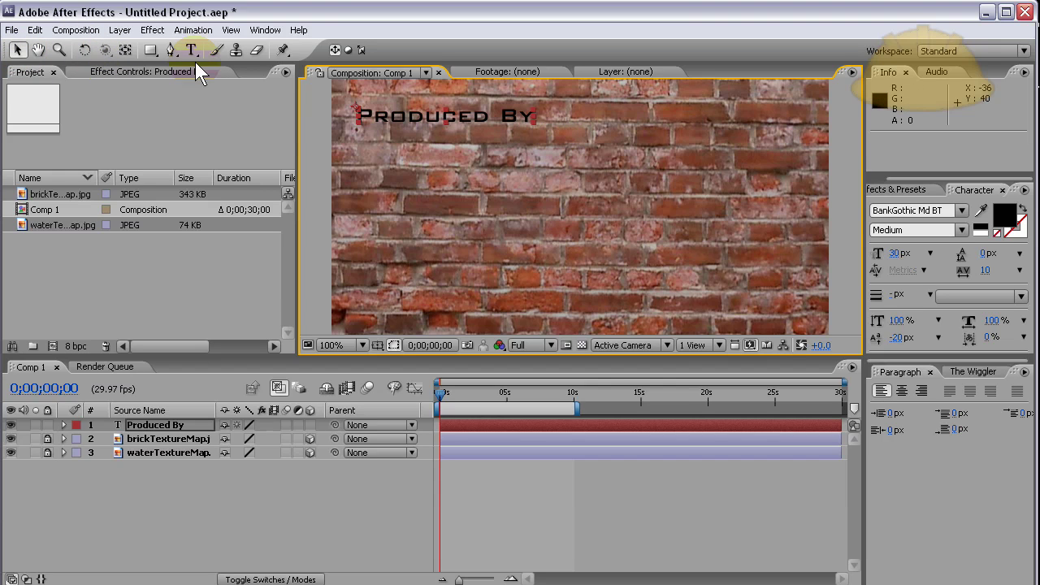
# Add a name text line below Produced By and enlarge it to 40 px.
pyautogui.click(194, 52)
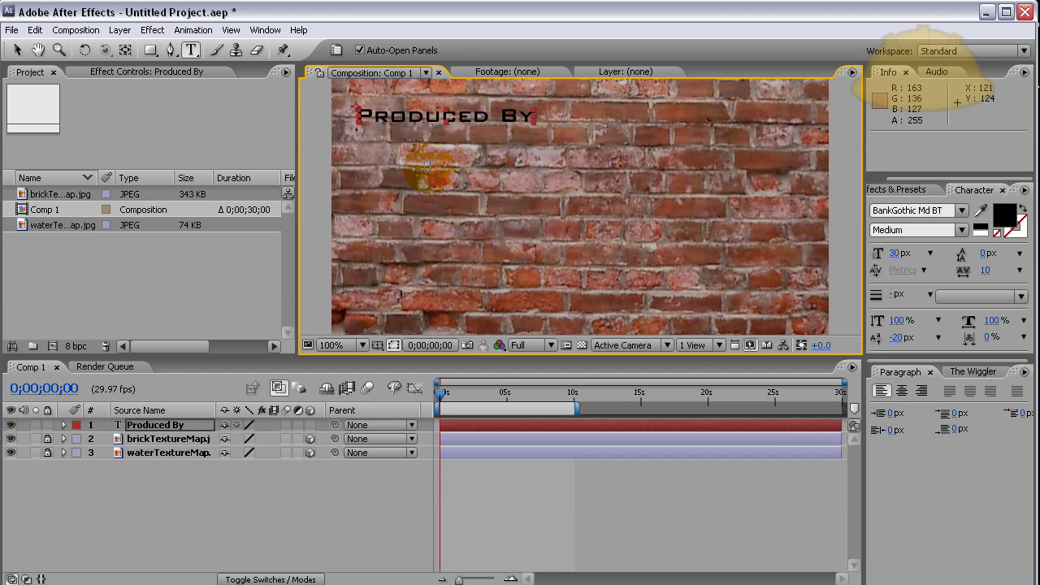
pyautogui.click(499, 163)
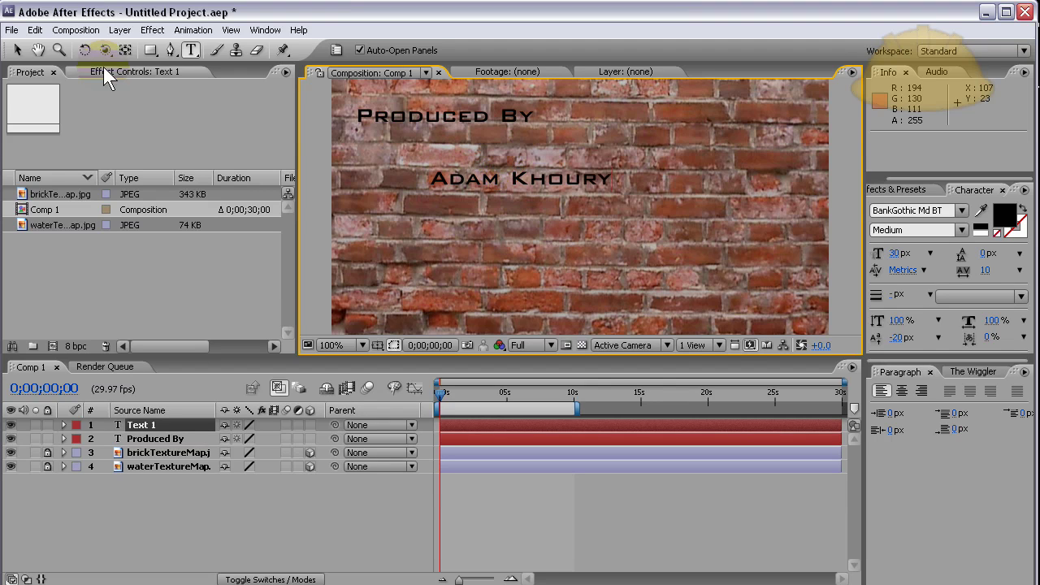
pyautogui.click(16, 50)
pyautogui.moveTo(453, 179); pyautogui.dragTo(388, 138)
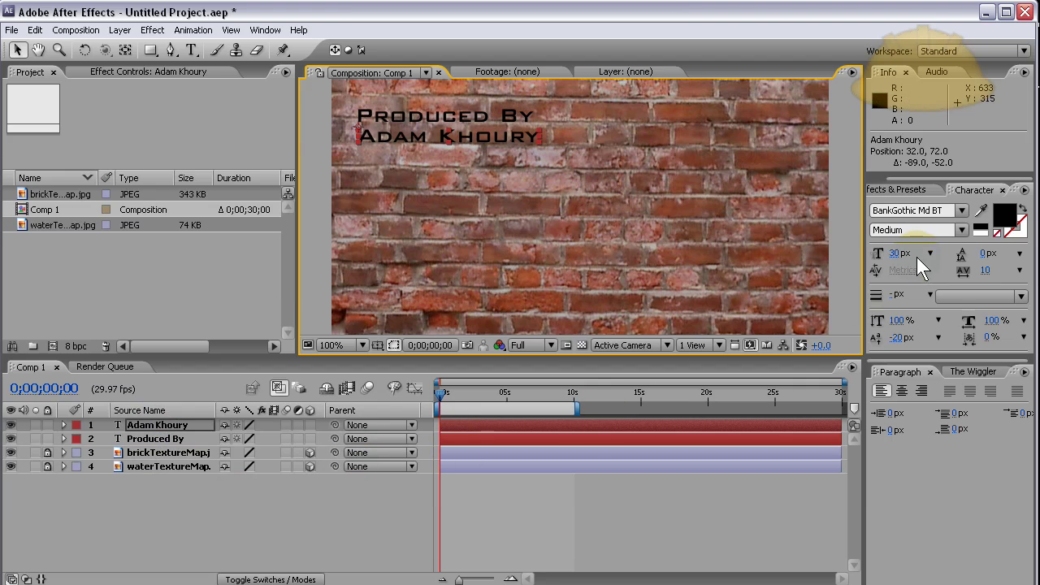
pyautogui.moveTo(895, 253); pyautogui.dragTo(904, 252)
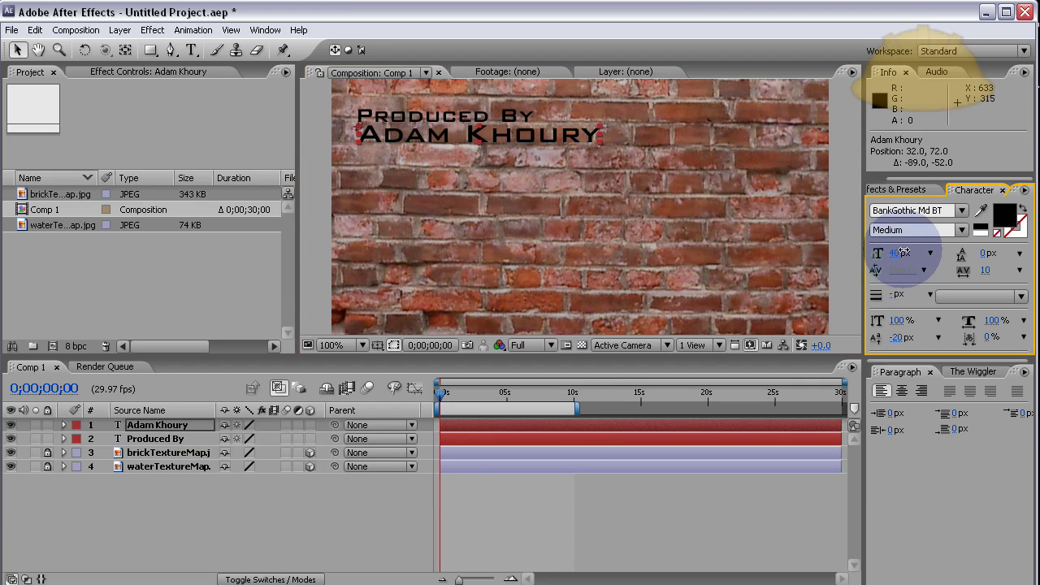
pyautogui.moveTo(557, 138); pyautogui.dragTo(557, 143)
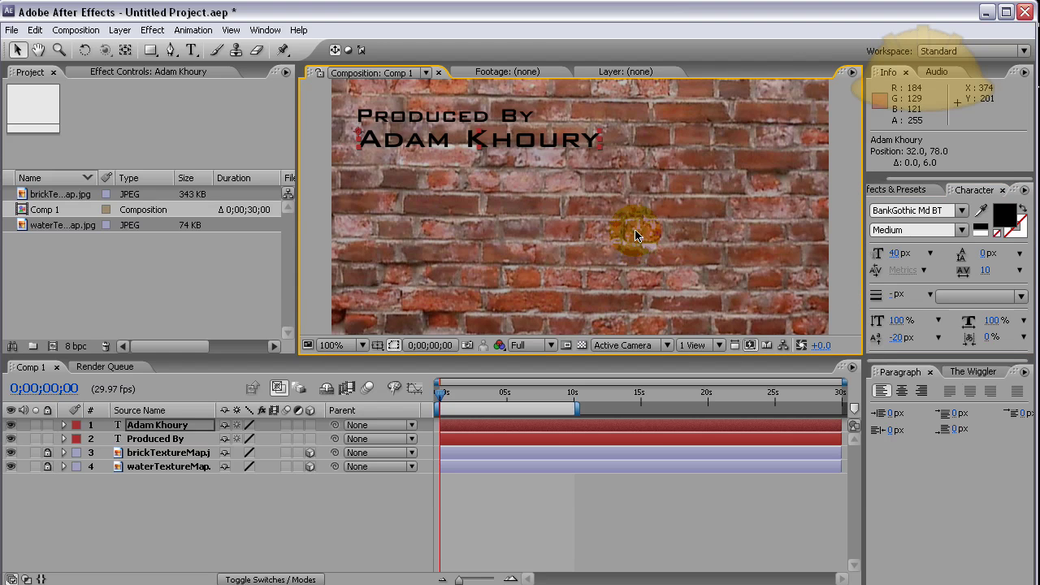
# Shift the Produced By credit and name up-left together and make the text layers 3D.
pyautogui.click(527, 126)
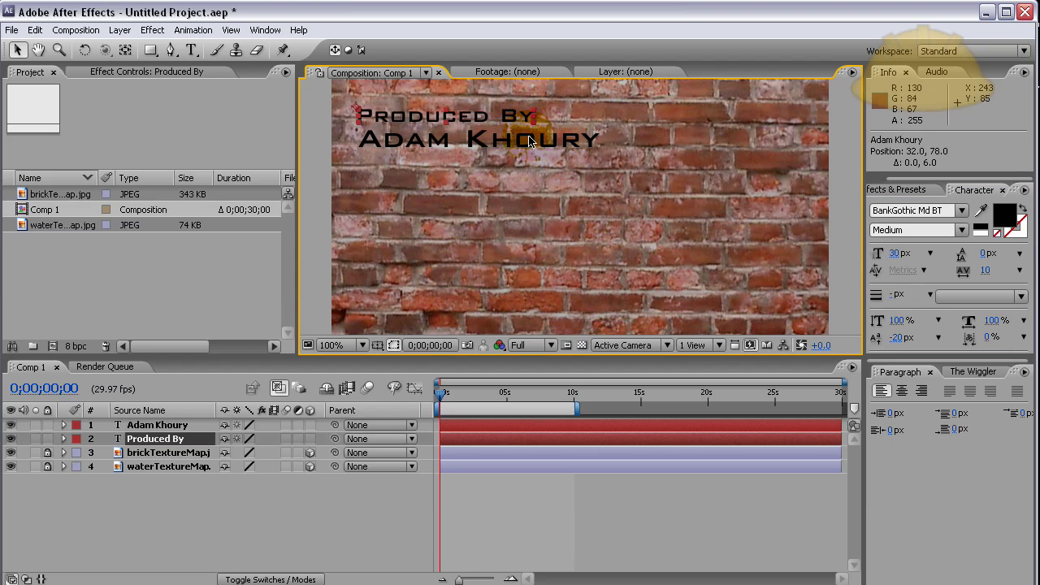
pyautogui.keyDown('shift'); pyautogui.click(529, 141); pyautogui.keyUp('shift')
pyautogui.moveTo(534, 150); pyautogui.dragTo(526, 130)
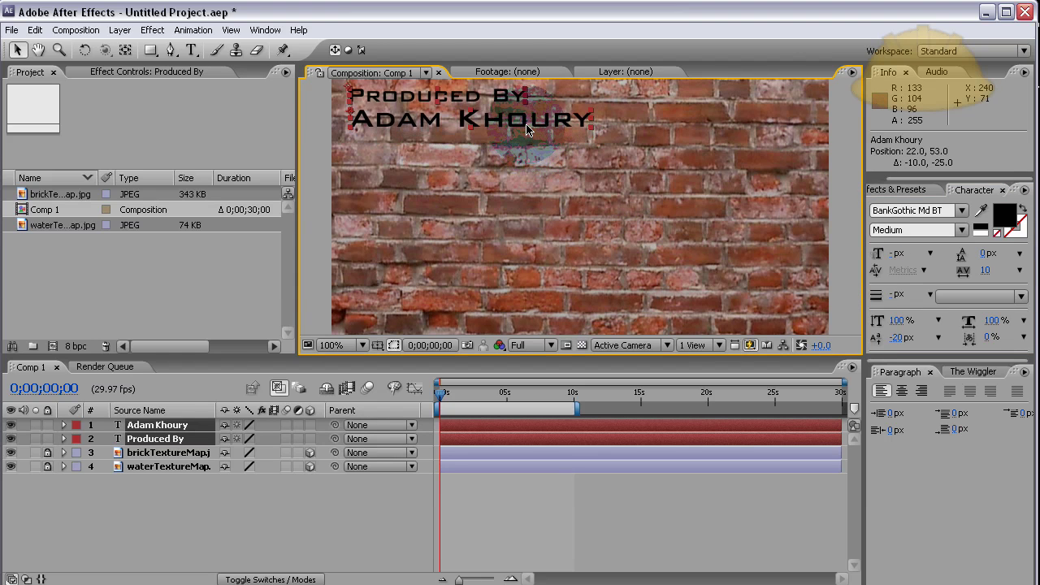
pyautogui.click(531, 136)
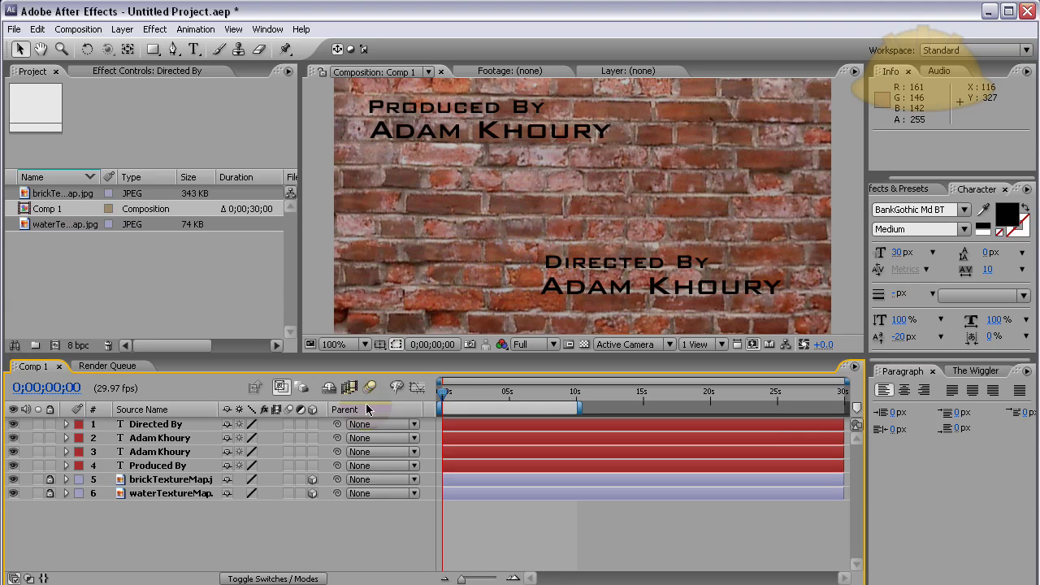
pyautogui.moveTo(313, 467); pyautogui.dragTo(314, 428)
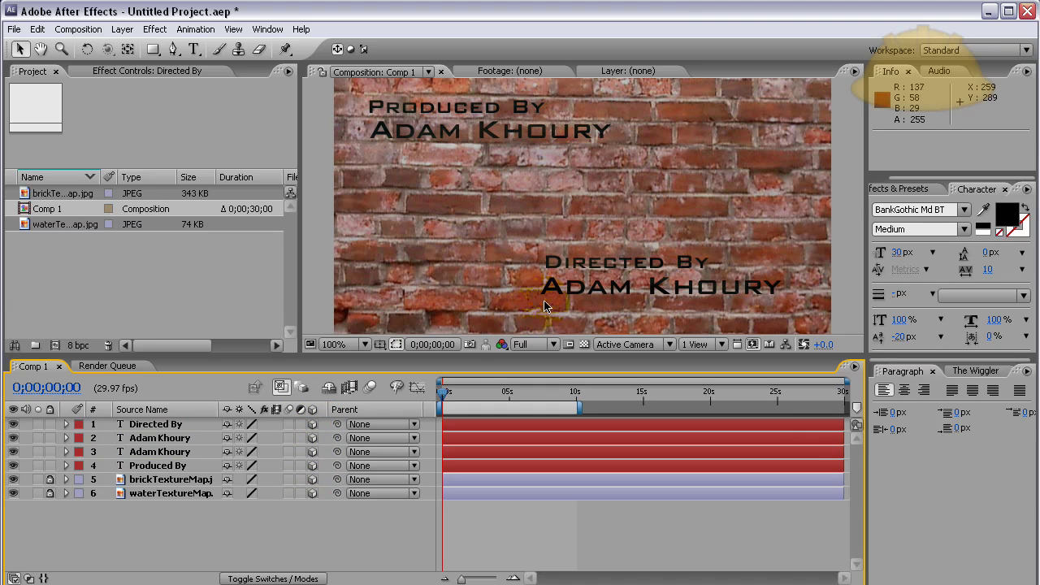
pyautogui.click(451, 259)
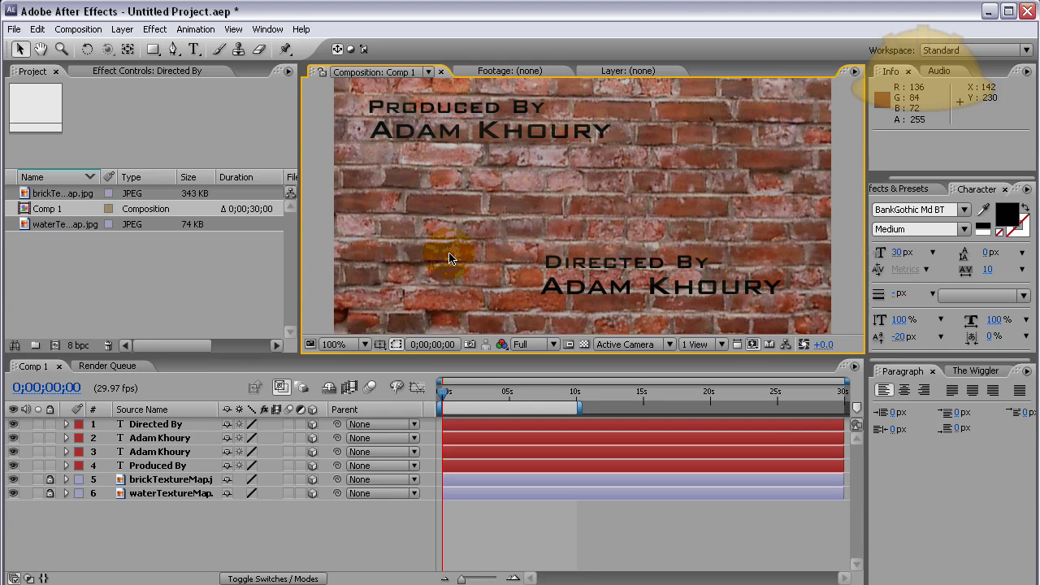
pyautogui.click(50, 465)
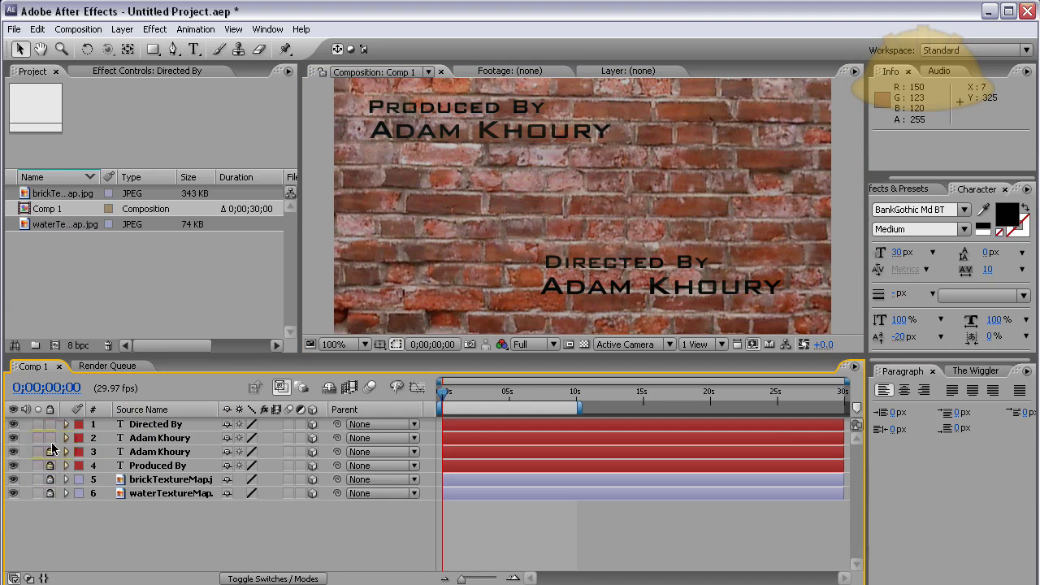
pyautogui.click(51, 423)
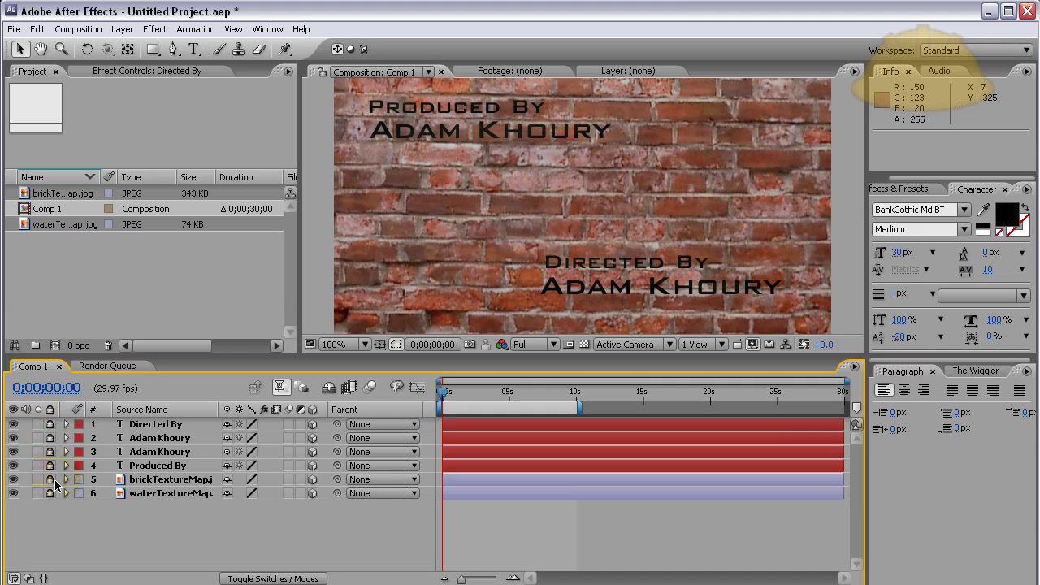
pyautogui.click(173, 479)
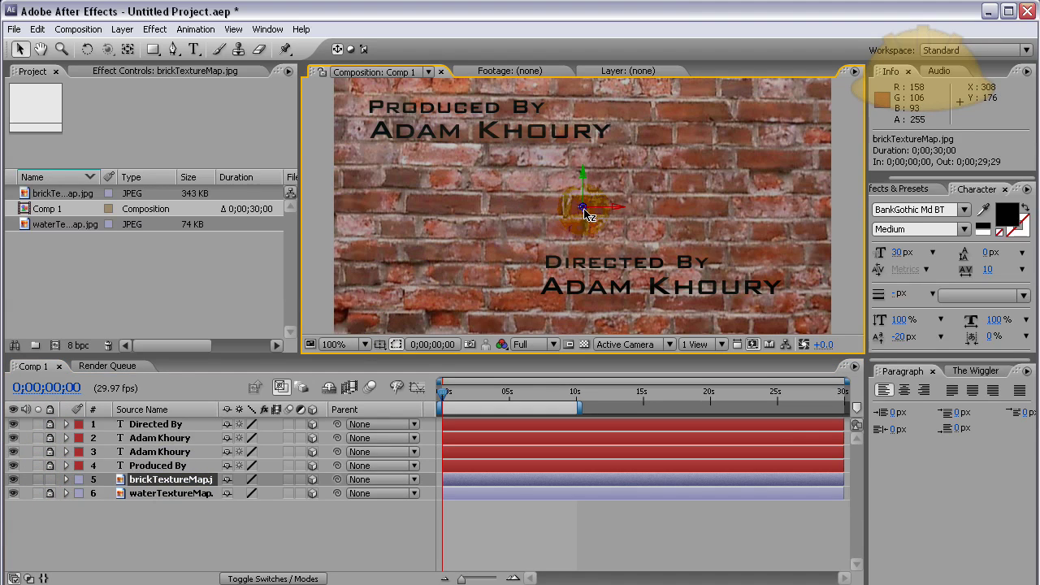
pyautogui.moveTo(589, 213); pyautogui.dragTo(534, 209)
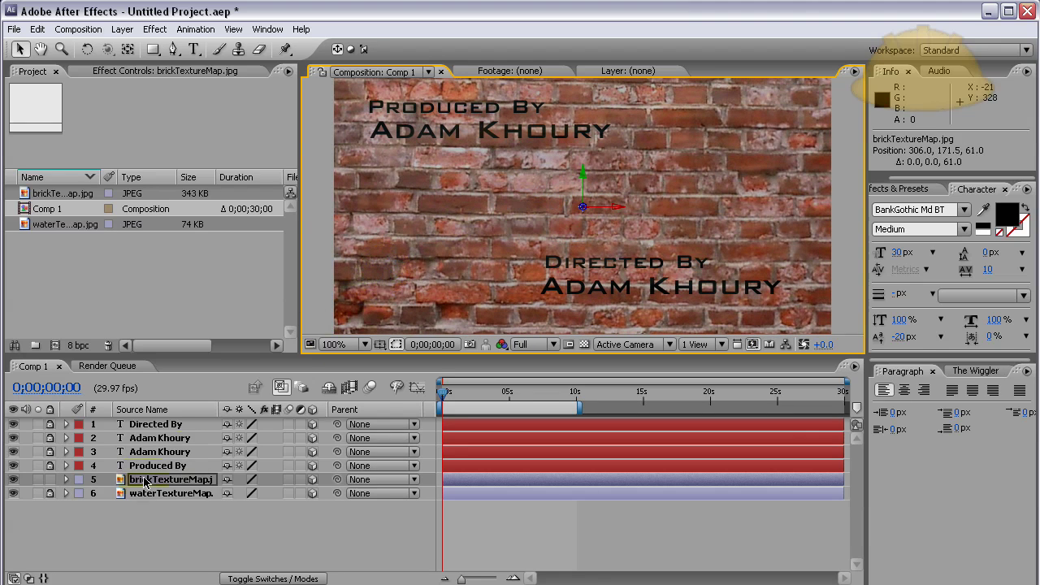
pyautogui.click(50, 480)
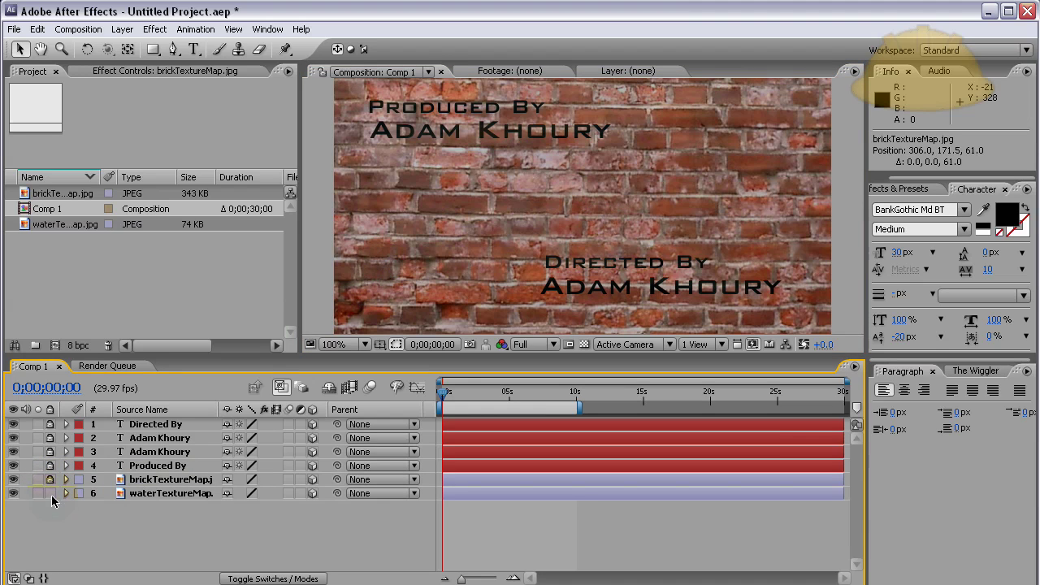
pyautogui.click(413, 248)
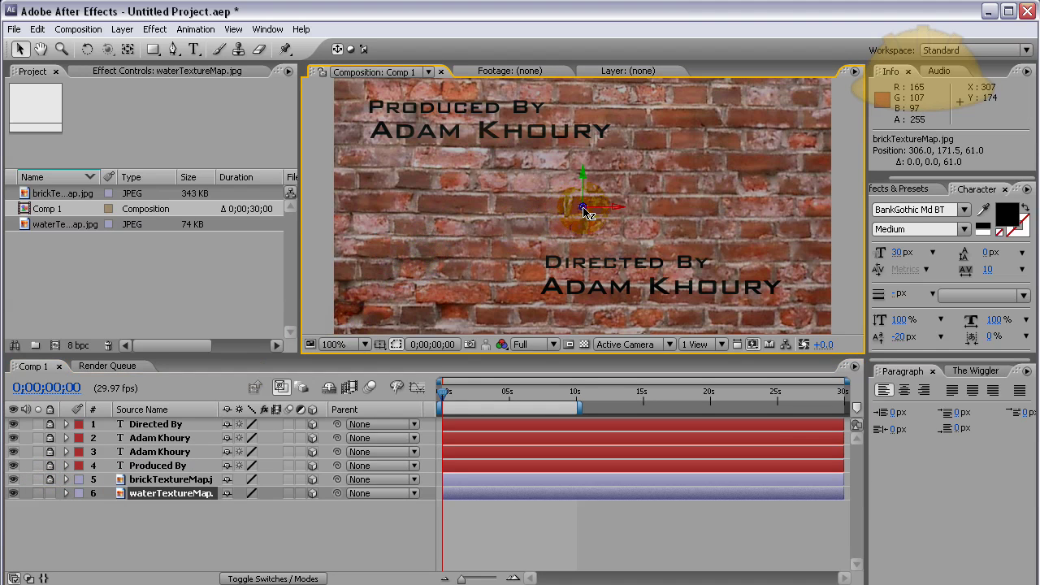
pyautogui.moveTo(587, 213); pyautogui.dragTo(393, 235)
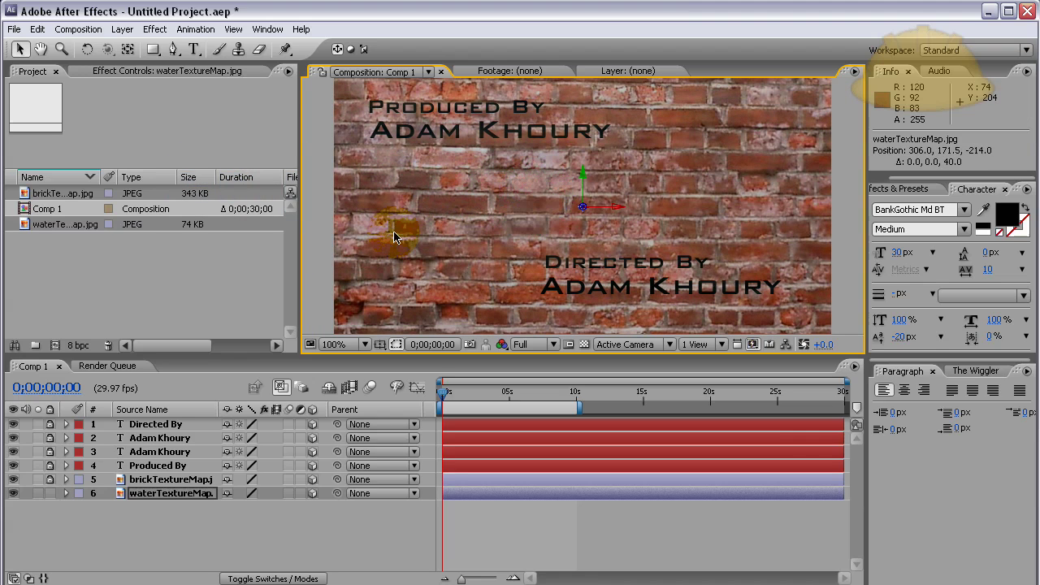
pyautogui.click(55, 505)
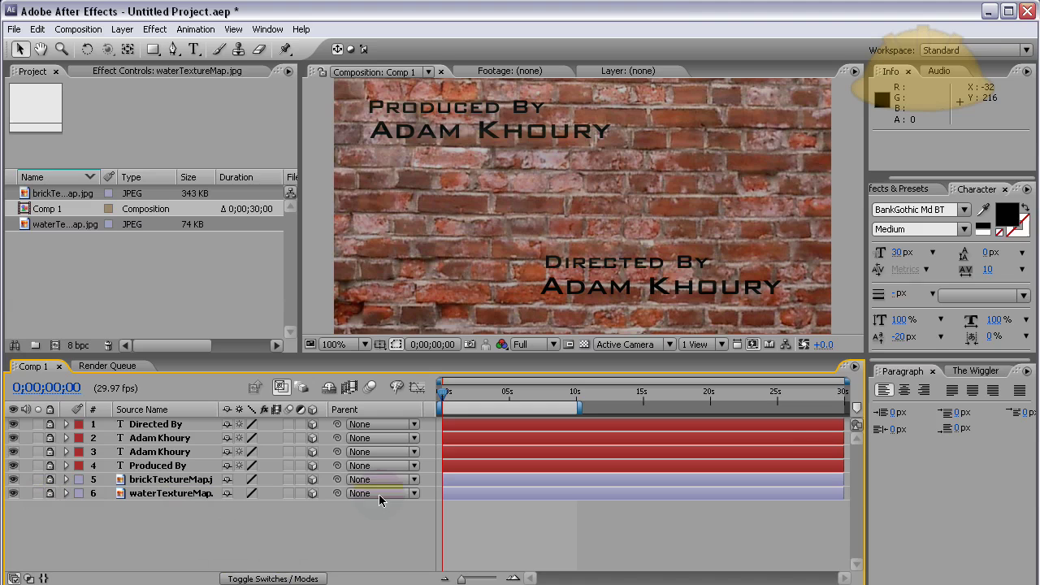
pyautogui.click(182, 296)
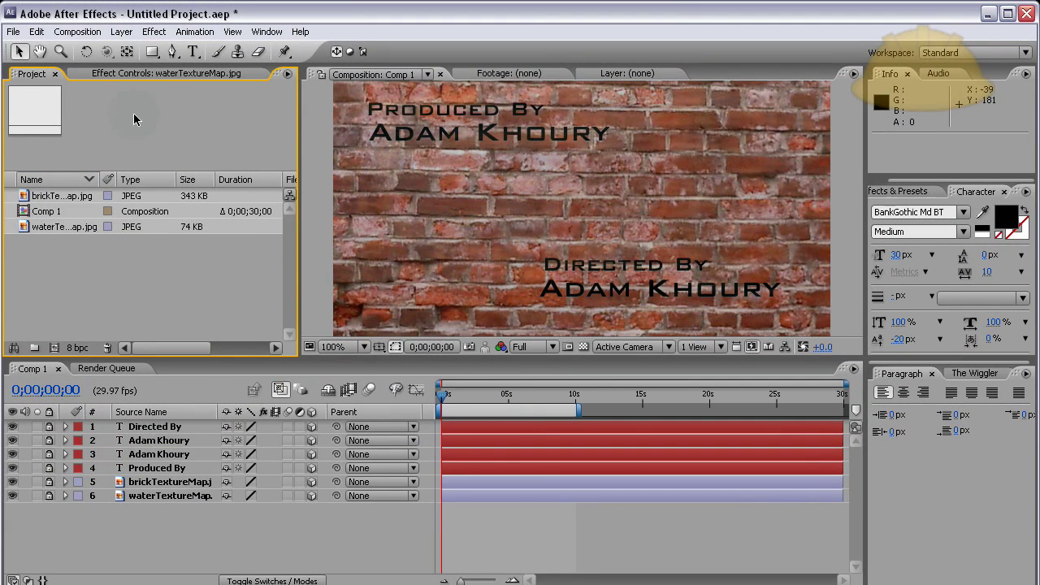
# Add a new camera layer, Camera 1, using the 35mm preset.
pyautogui.click(122, 31)
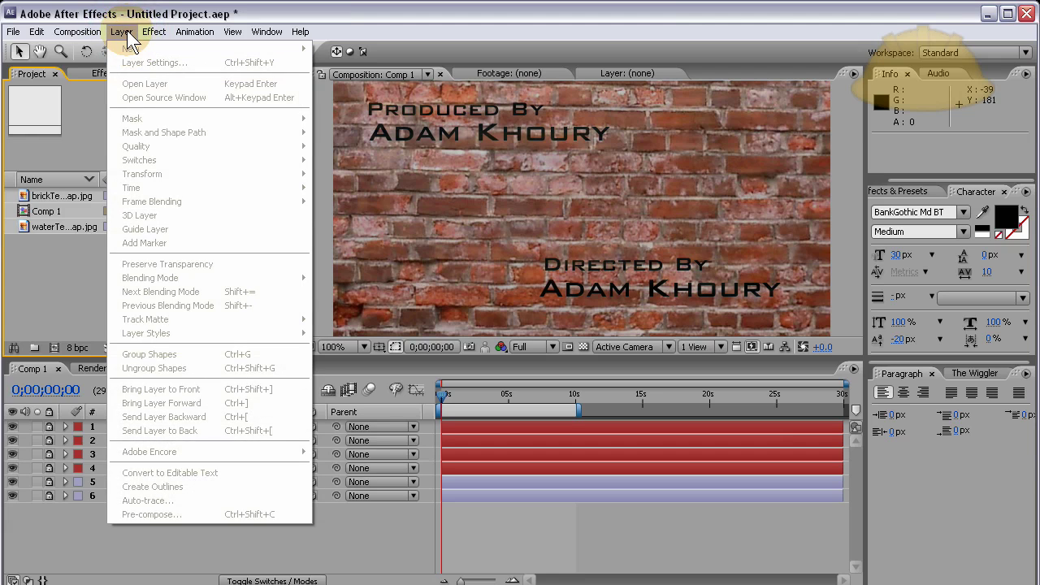
pyautogui.moveTo(153, 32)
pyautogui.click(380, 147)
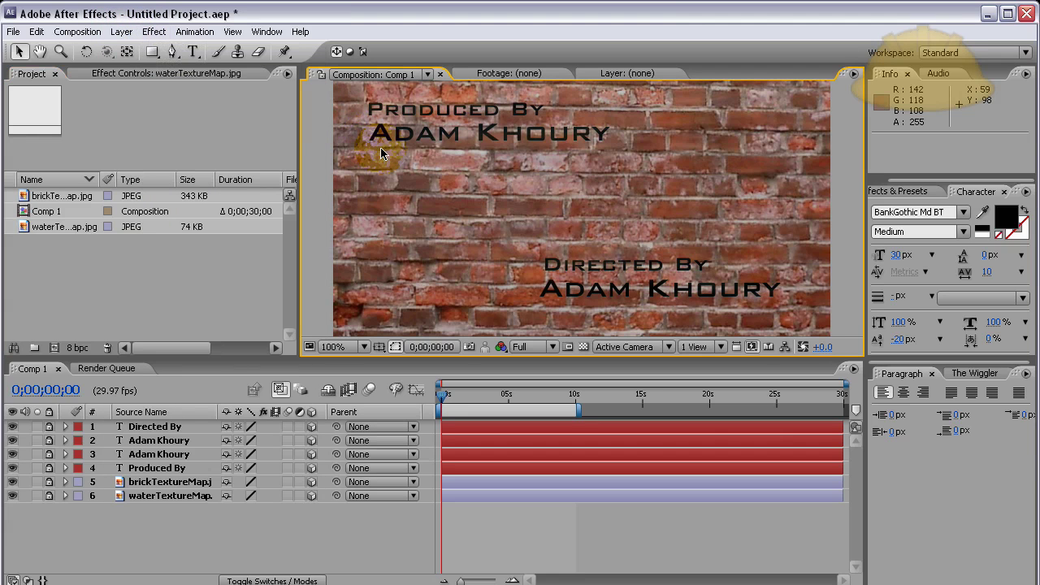
pyautogui.click(122, 32)
pyautogui.moveTo(132, 49)
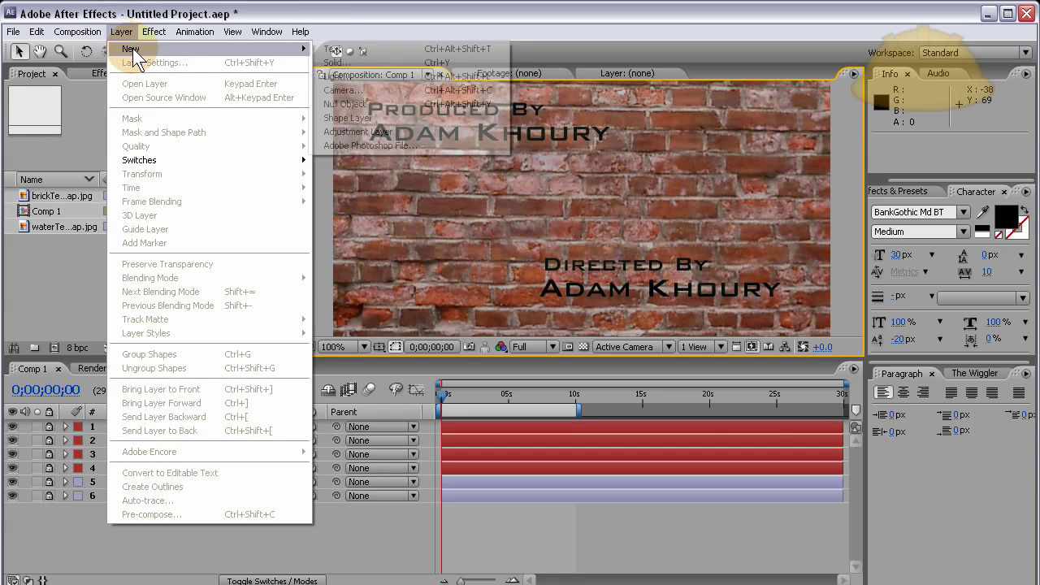
pyautogui.click(487, 95)
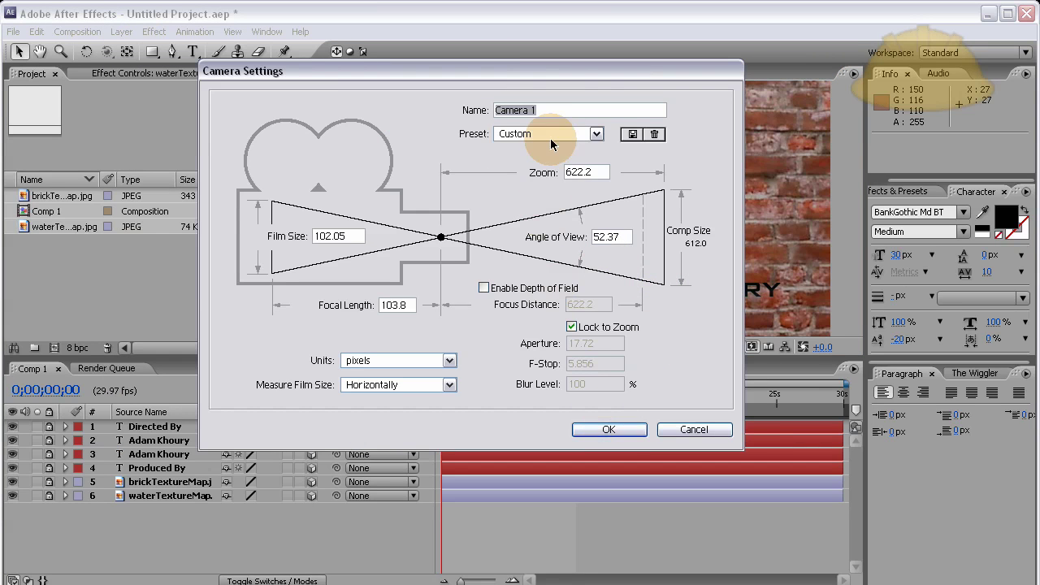
pyautogui.click(596, 134)
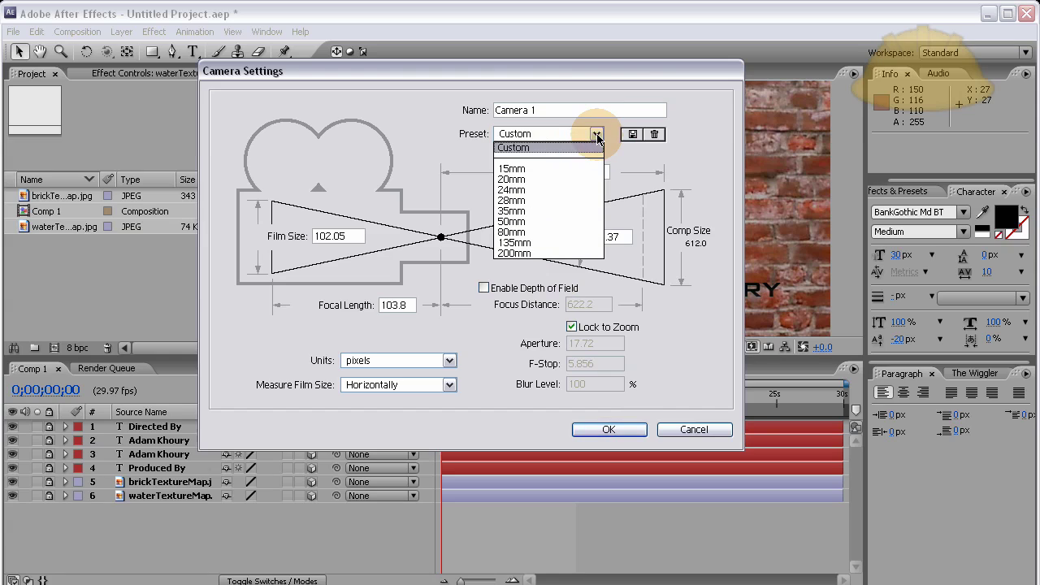
pyautogui.click(597, 135)
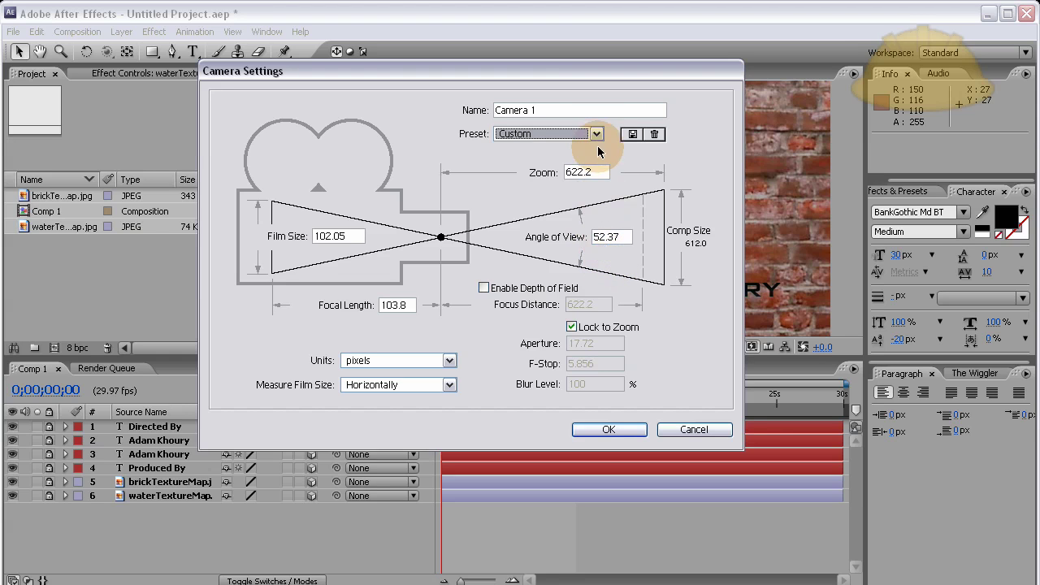
pyautogui.click(596, 134)
pyautogui.click(522, 217)
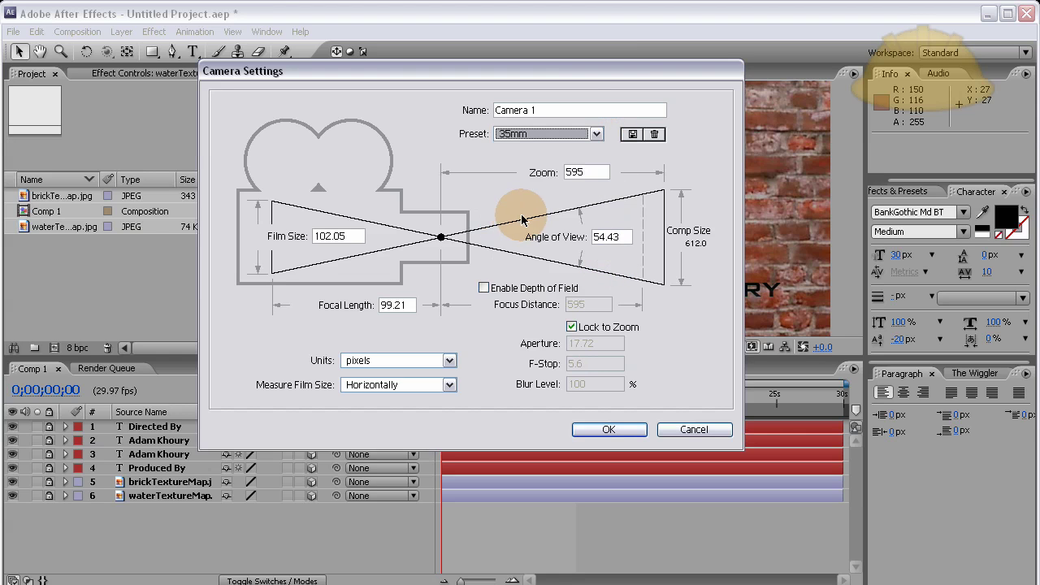
pyautogui.click(613, 430)
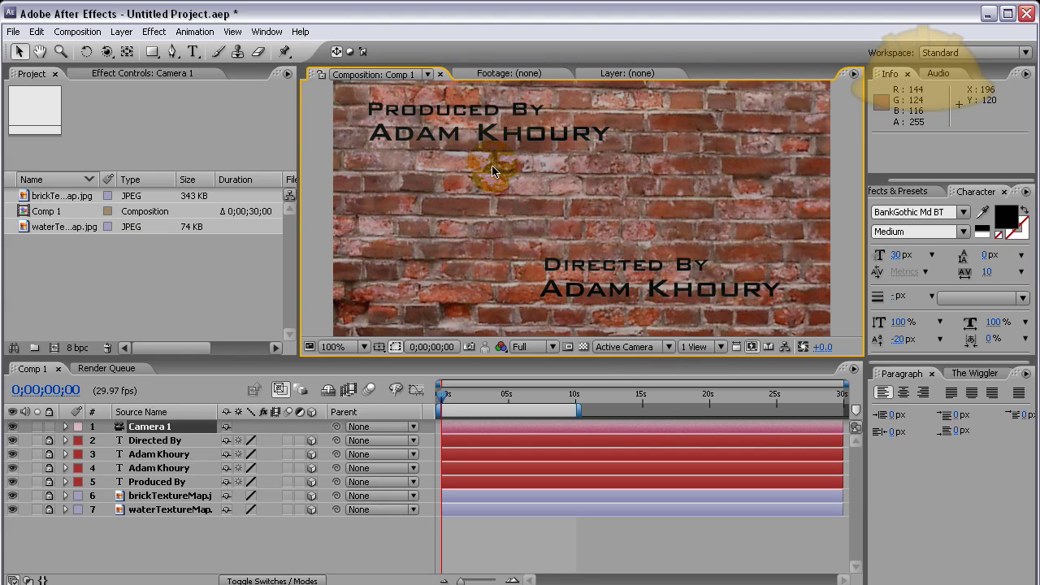
# Set Camera 1's Point of Interest to 216, 105.5, 317 and Position to 141, 93.5, -186, keyframing Point of Interest.
pyautogui.click(65, 426)
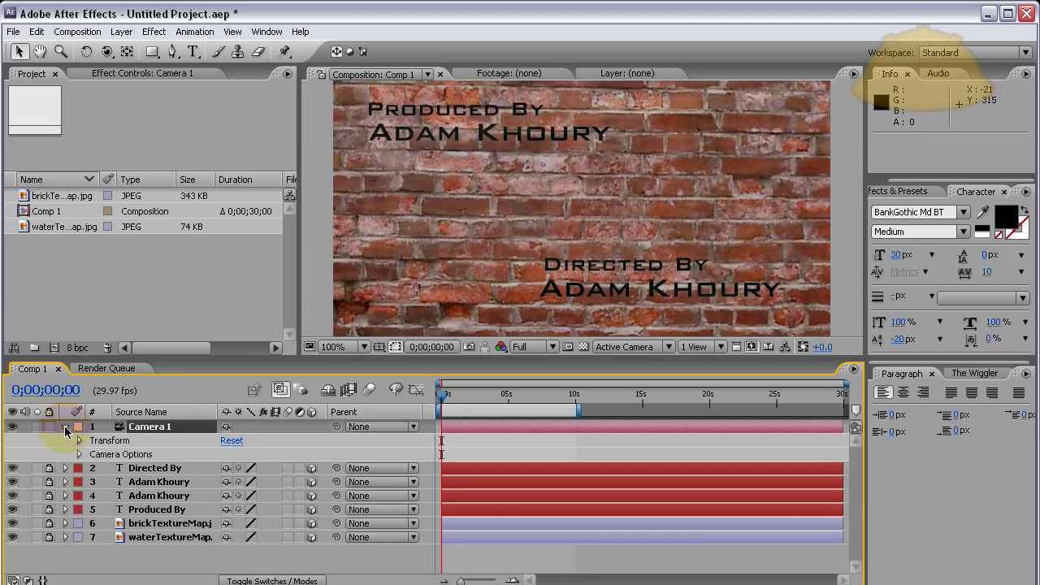
pyautogui.click(79, 440)
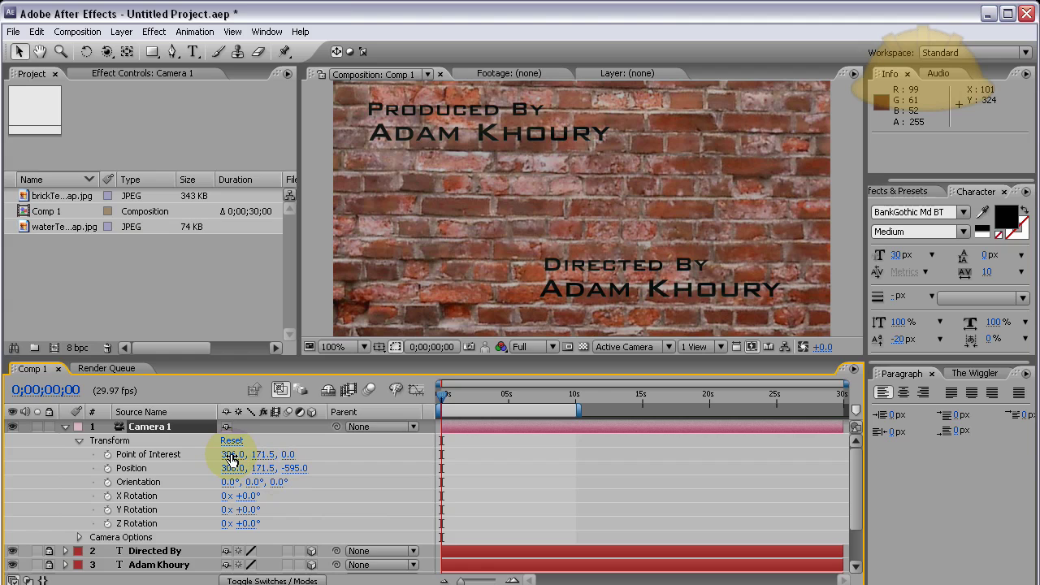
pyautogui.moveTo(232, 459); pyautogui.dragTo(471, 462)
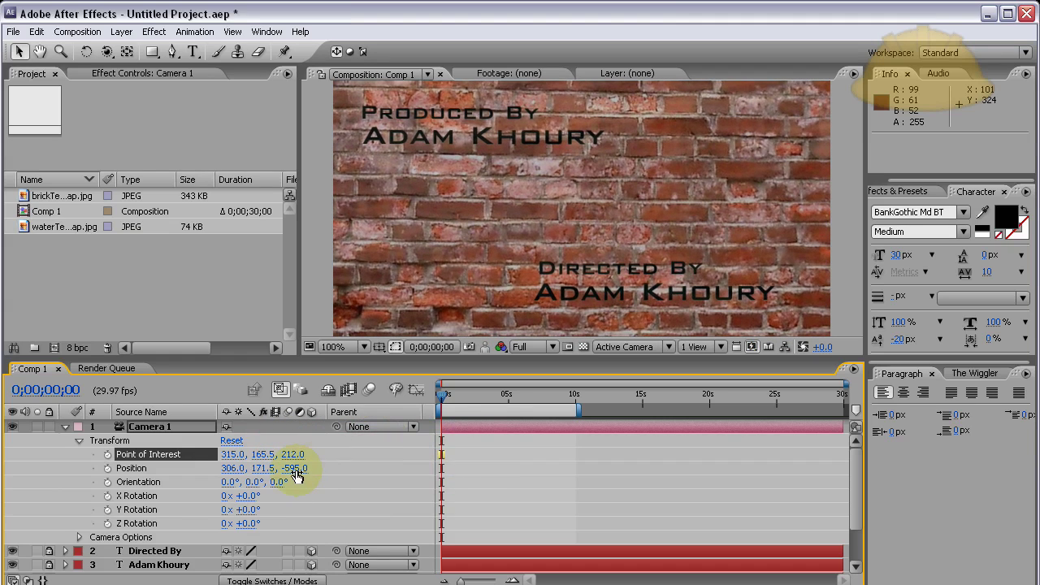
pyautogui.moveTo(295, 475); pyautogui.dragTo(460, 476)
pyautogui.moveTo(262, 475); pyautogui.dragTo(220, 458)
pyautogui.click(262, 459)
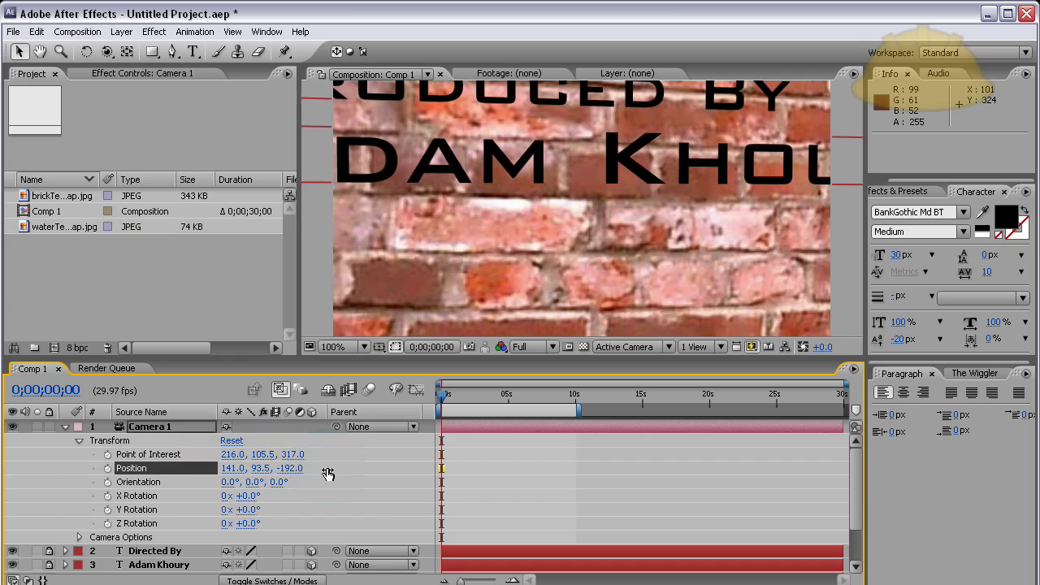
pyautogui.moveTo(328, 473); pyautogui.dragTo(332, 473)
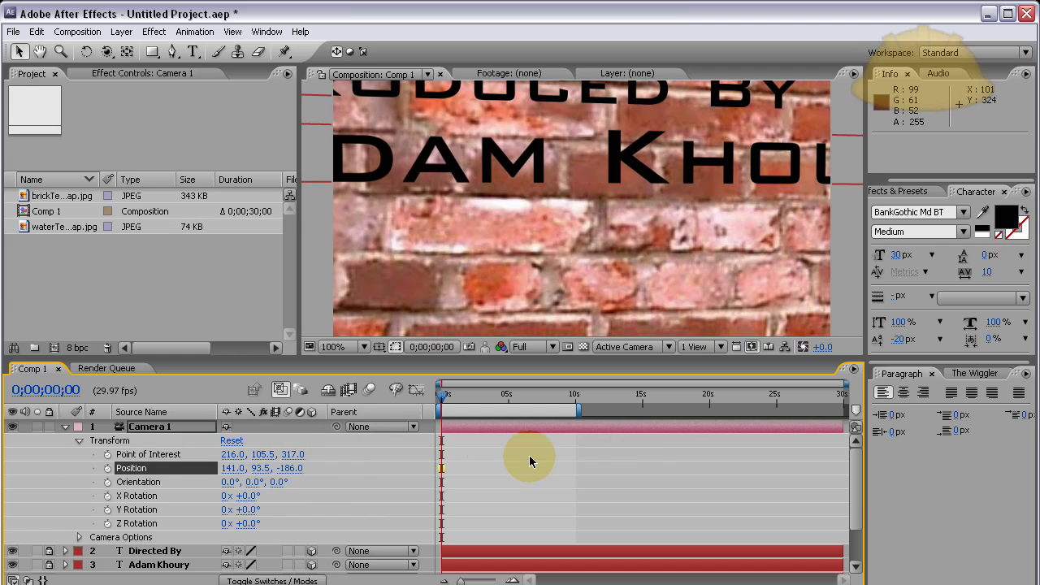
pyautogui.click(108, 455)
# Keyframe Camera 1's Position, then at 2;15 pull back to show the full Produced By credit.
pyautogui.click(108, 469)
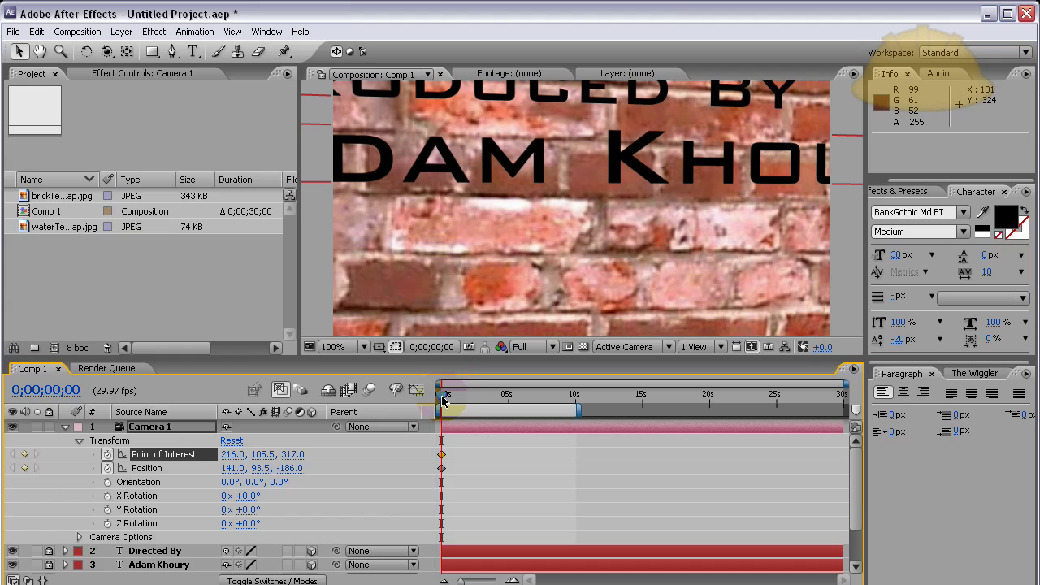
pyautogui.moveTo(442, 398); pyautogui.dragTo(477, 400)
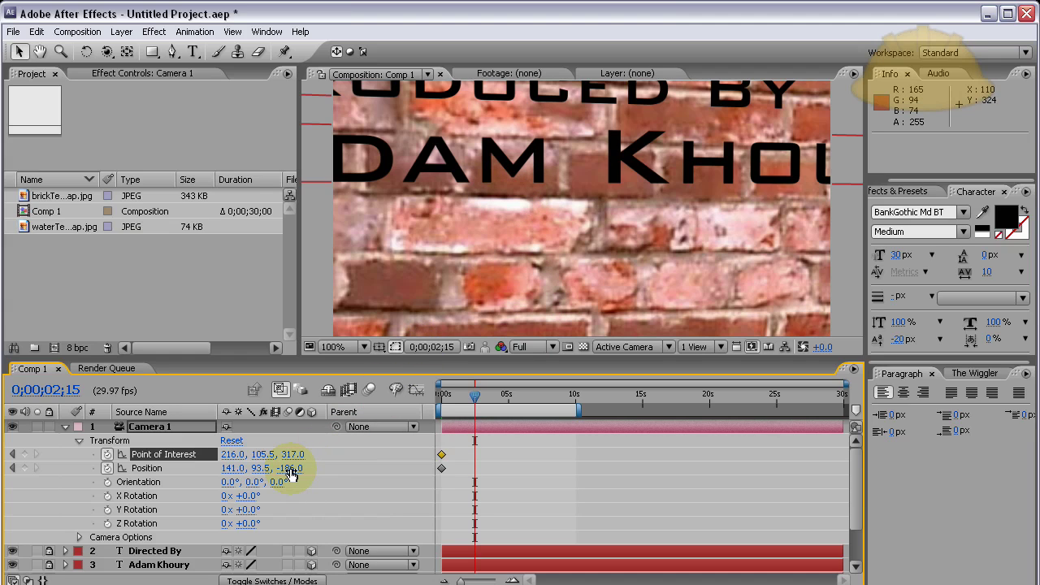
pyautogui.moveTo(291, 475); pyautogui.dragTo(186, 453)
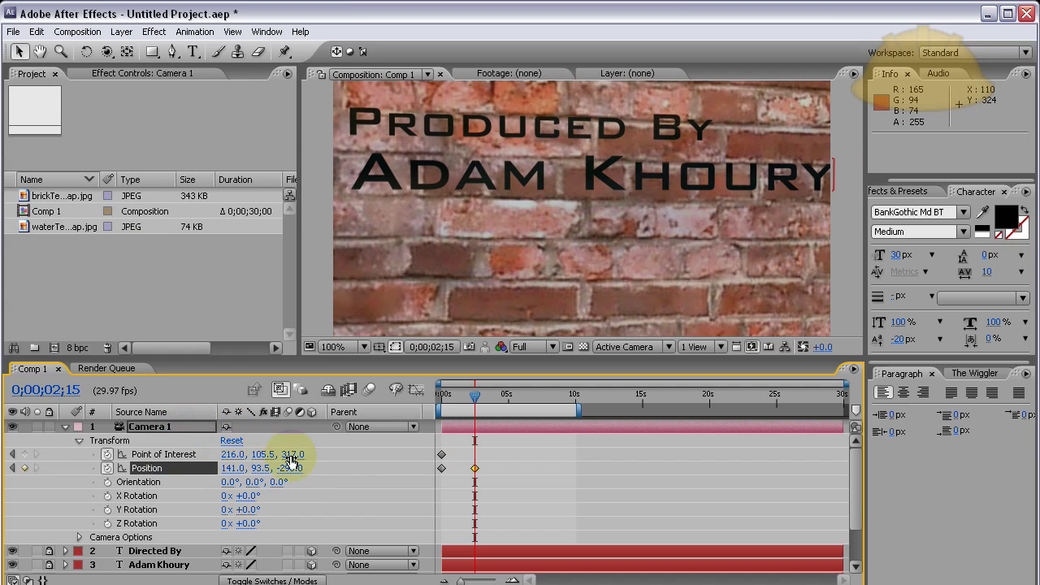
pyautogui.moveTo(291, 460); pyautogui.dragTo(192, 439)
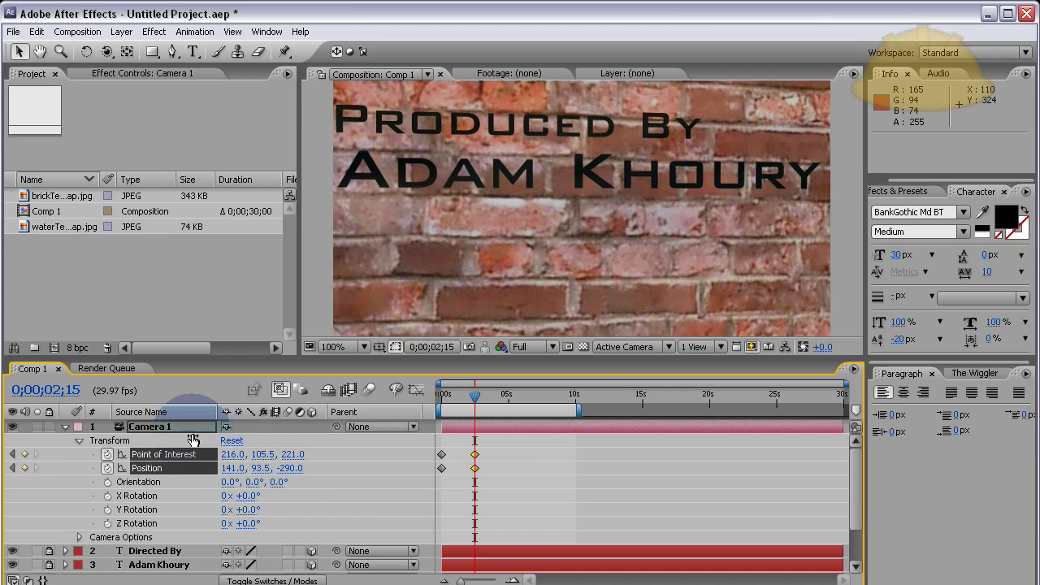
pyautogui.moveTo(268, 458); pyautogui.dragTo(340, 476)
pyautogui.click(507, 474)
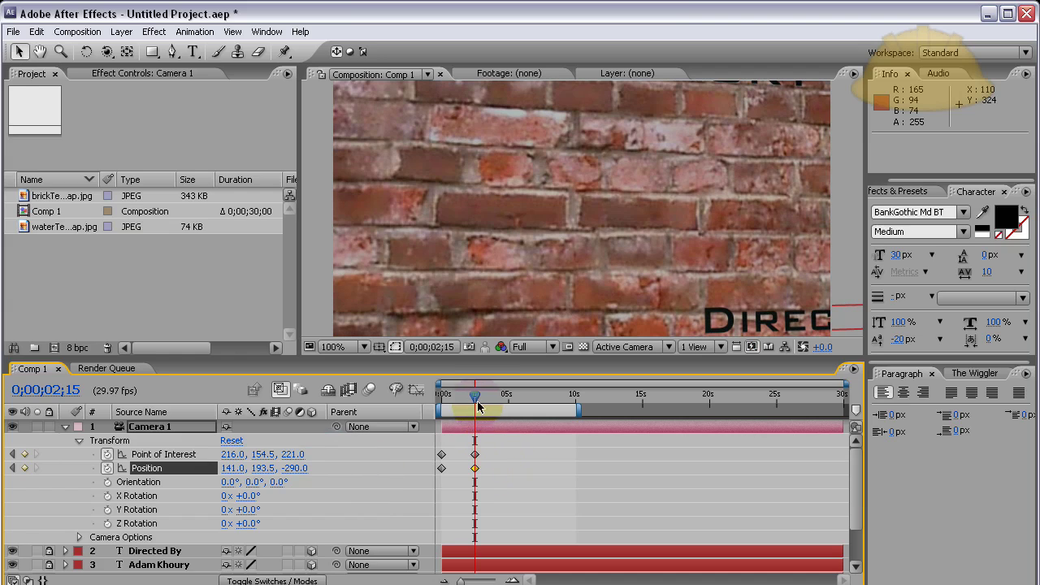
# At 4;22, aim Camera 1 onto the Directed By credit with Position 315, 193.5, -320.
pyautogui.moveTo(478, 395); pyautogui.dragTo(509, 396)
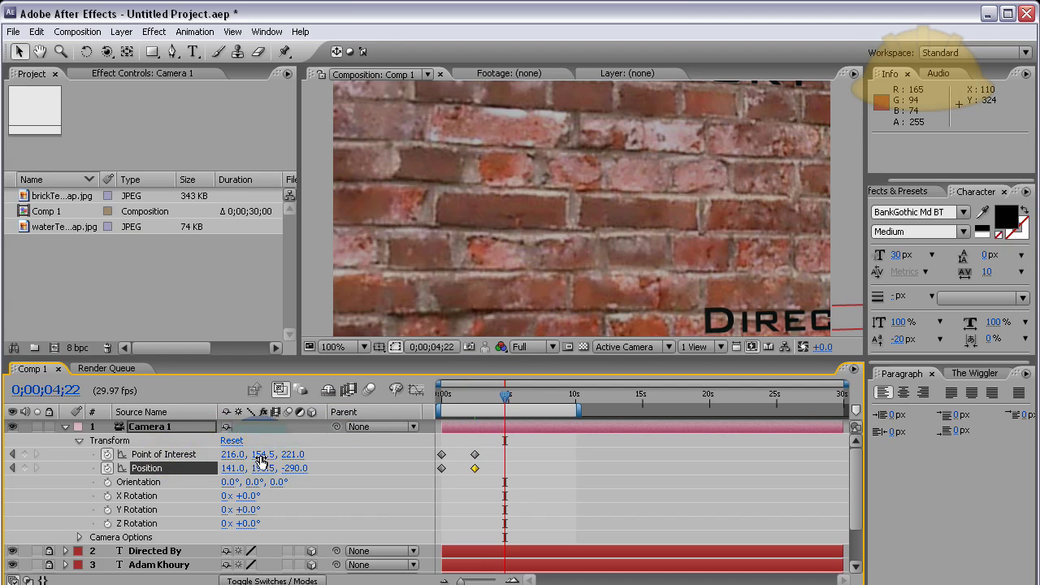
pyautogui.moveTo(261, 455); pyautogui.dragTo(310, 461)
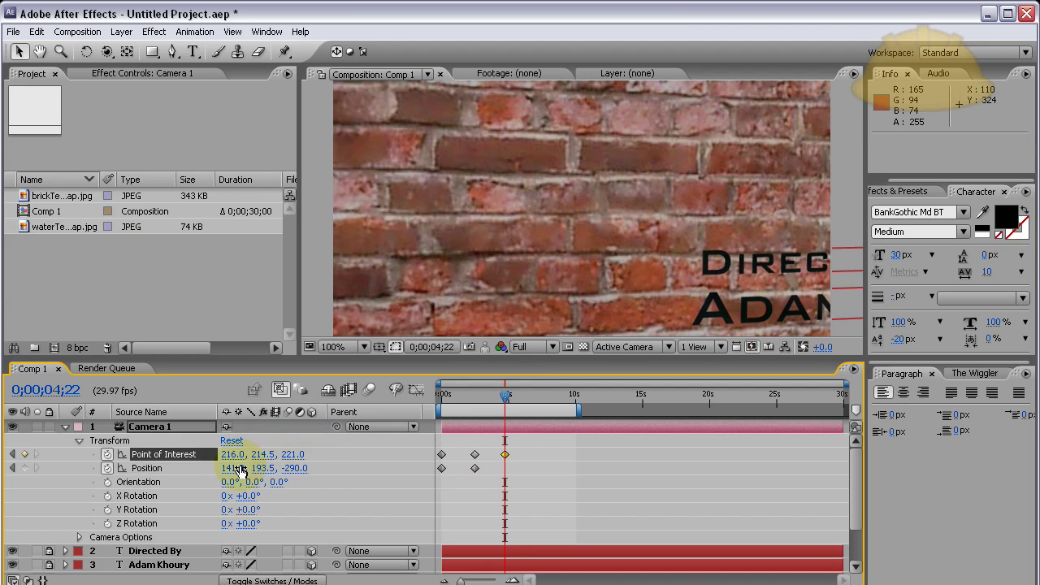
pyautogui.moveTo(234, 469); pyautogui.dragTo(387, 473)
pyautogui.click(343, 474)
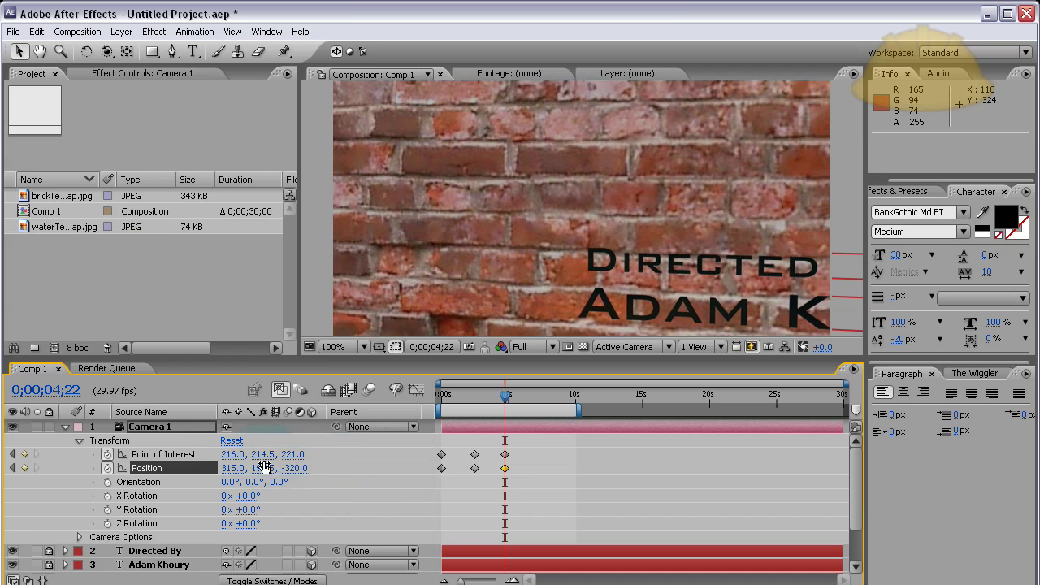